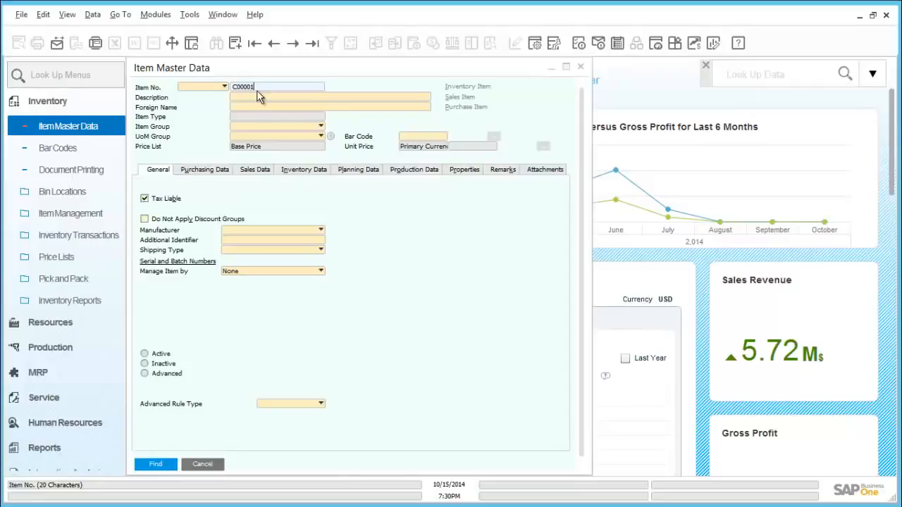
- Look up items C00001, B10000 and A00006 in the item master data and check how each is managed by serial or batch numbers
left_click(157, 465)
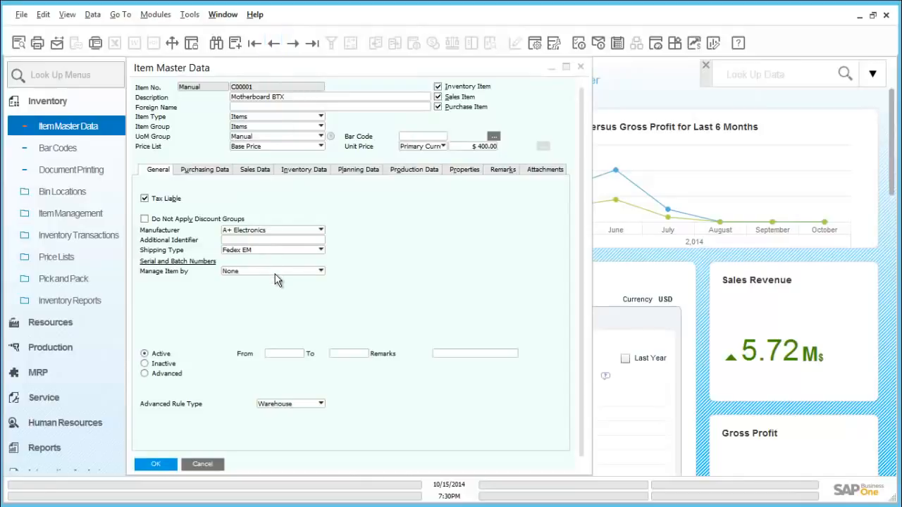
left_click(274, 44)
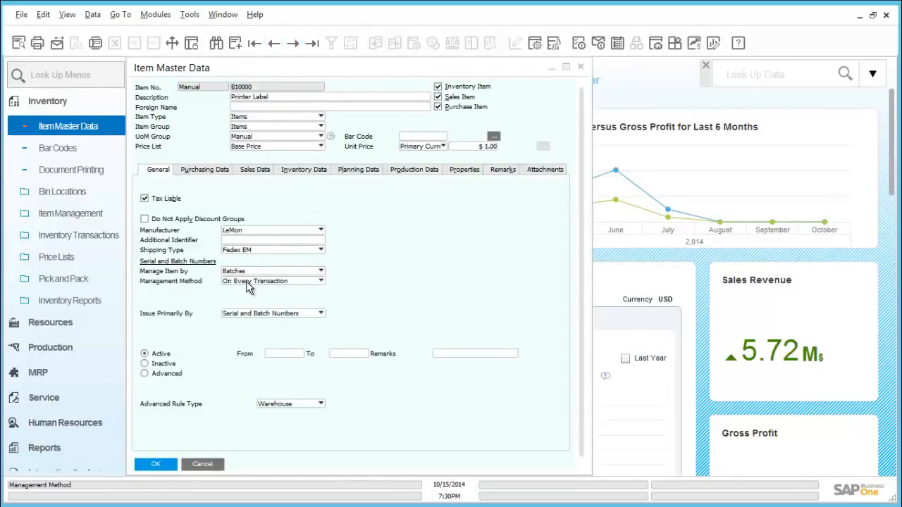
key("ctrl+f")
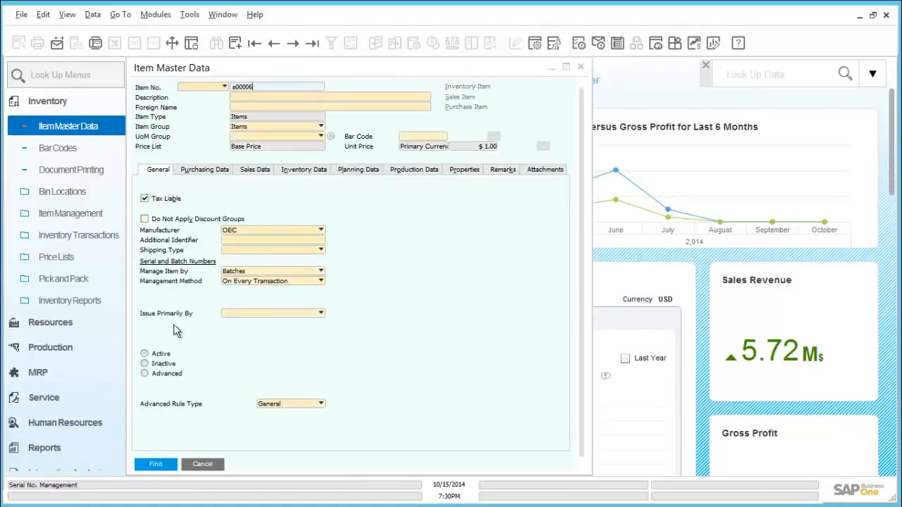
left_click(175, 465)
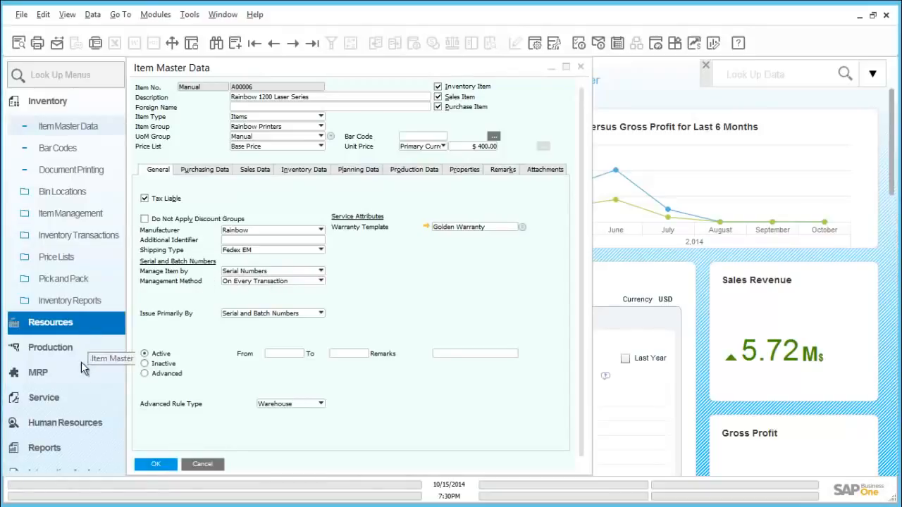
- Open a new sales delivery document and choose Maxi-Teq as the customer
left_click(61, 106)
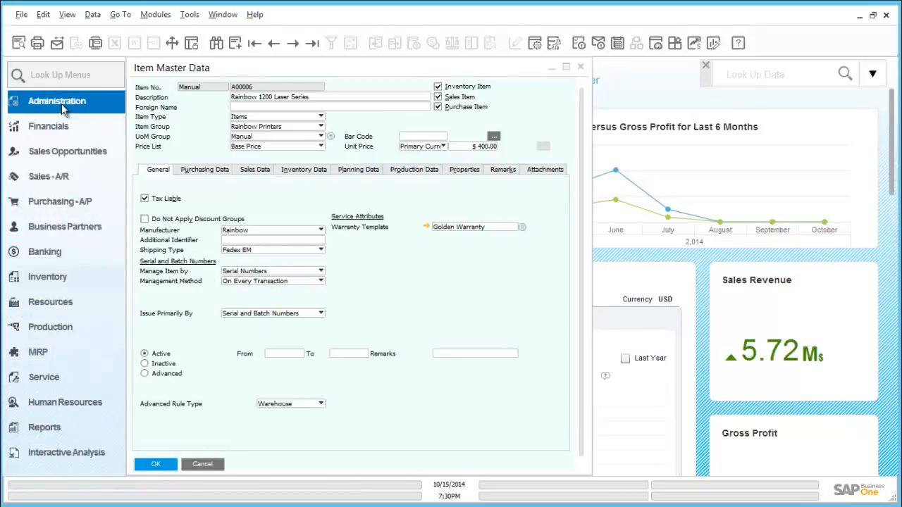
left_click(63, 183)
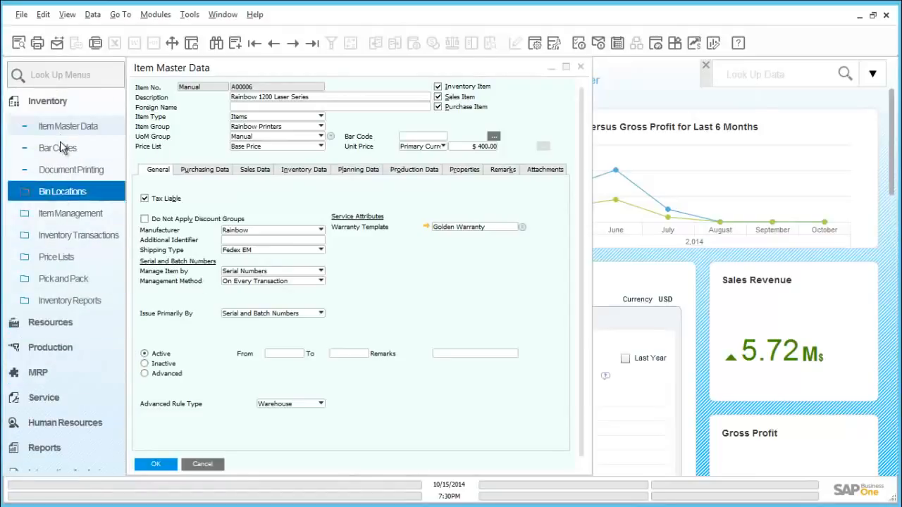
left_click(61, 104)
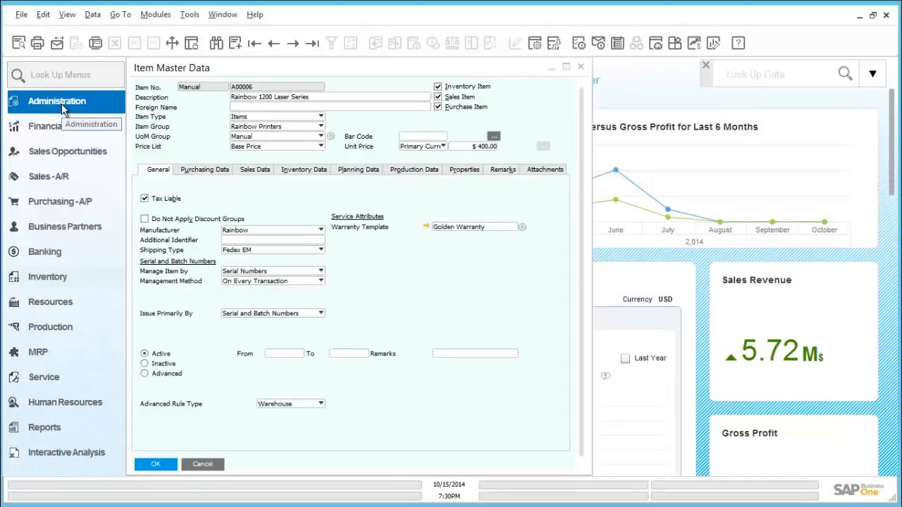
left_click(65, 184)
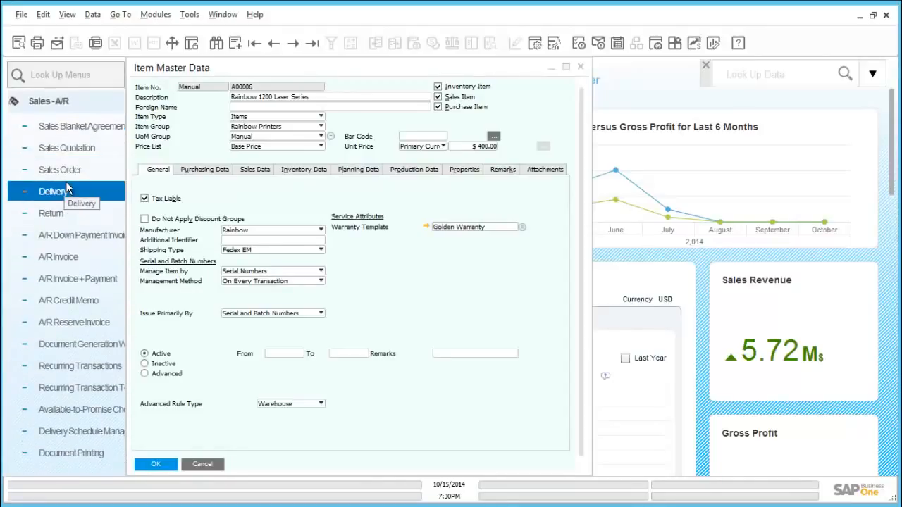
left_click(68, 191)
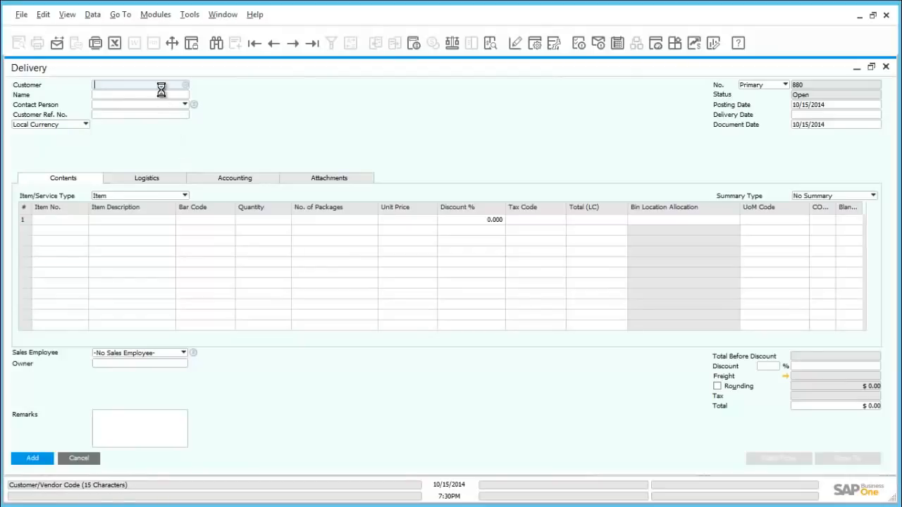
key("Tab")
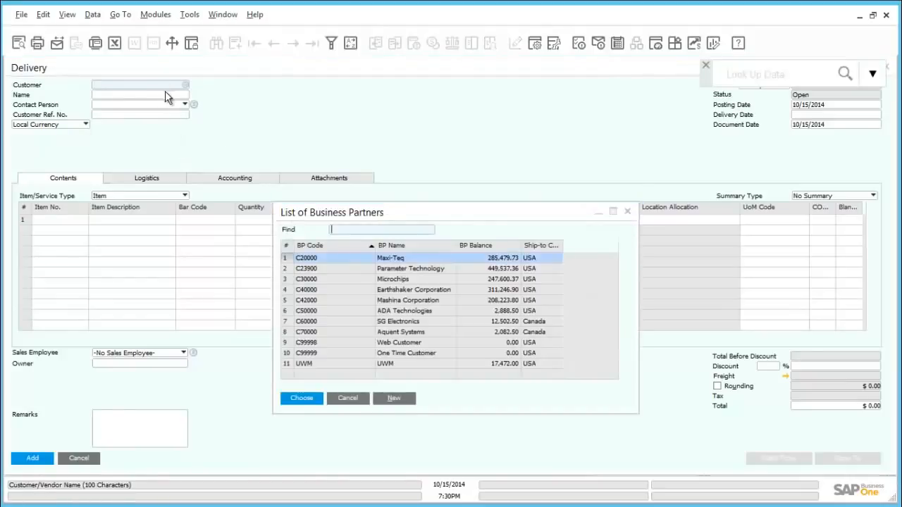
double_click(312, 259)
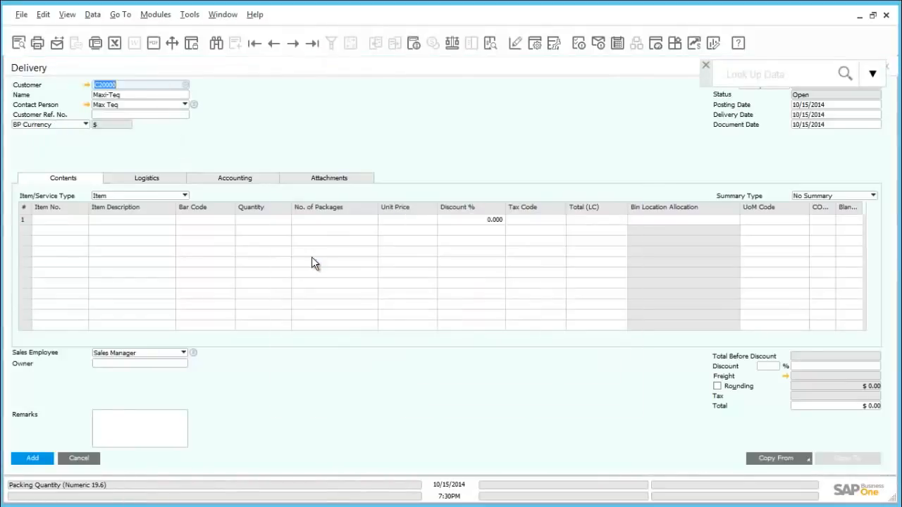
- Enter item A00006 in the first row of the delivery
left_click(67, 220)
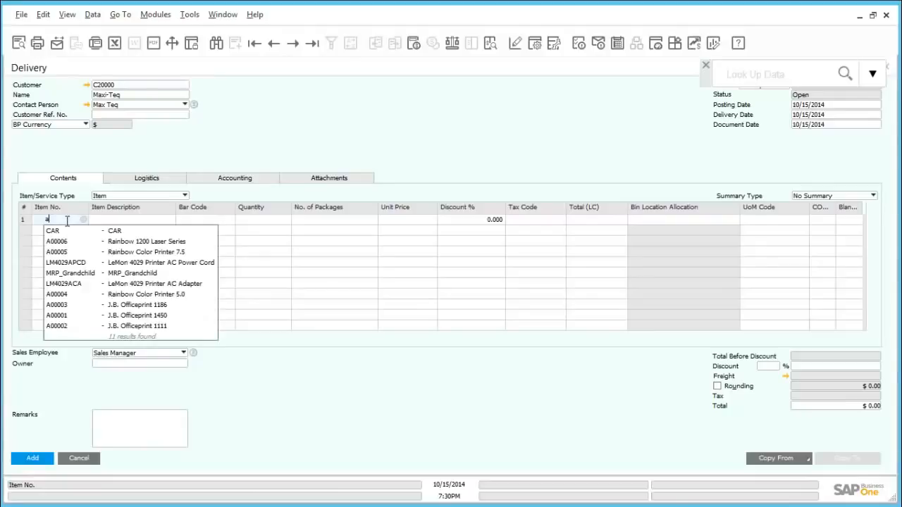
type("a0000")
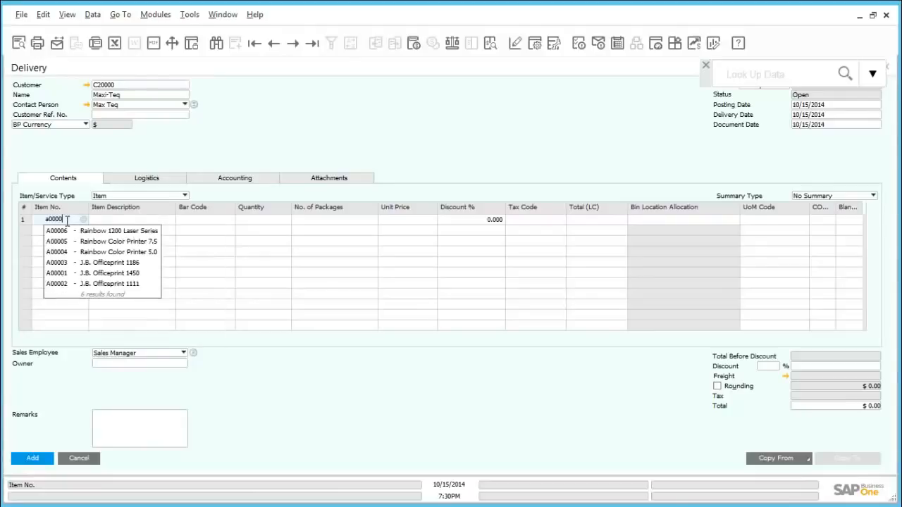
type("6")
key("Tab")
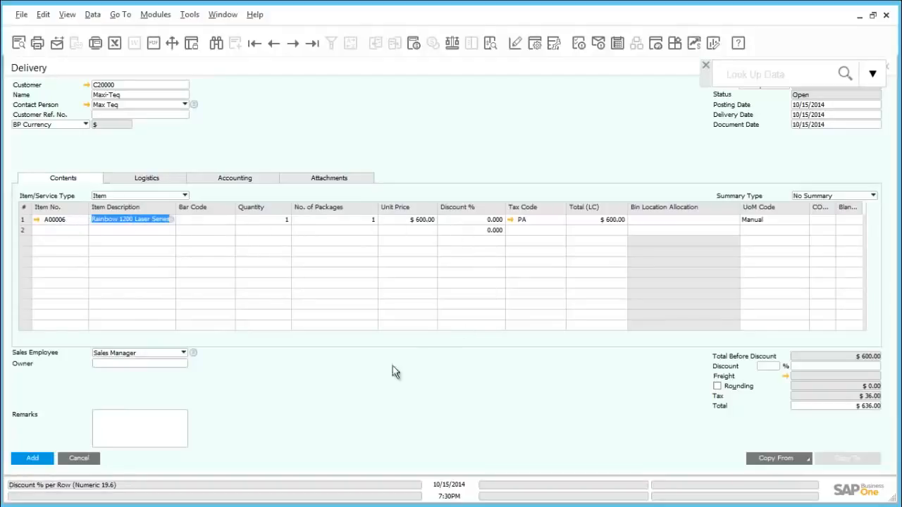
- Submit the delivery for adding and assign serial number A6-000284 to item A00006
left_click(30, 458)
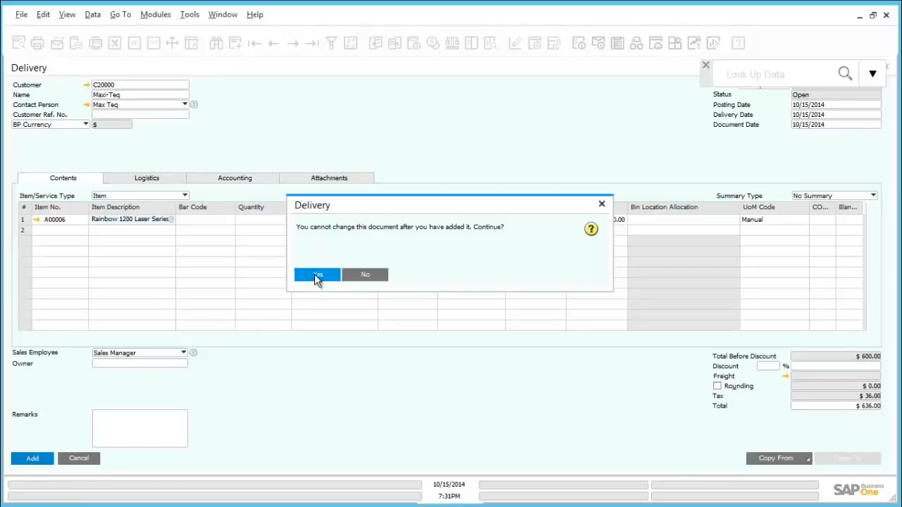
left_click(315, 276)
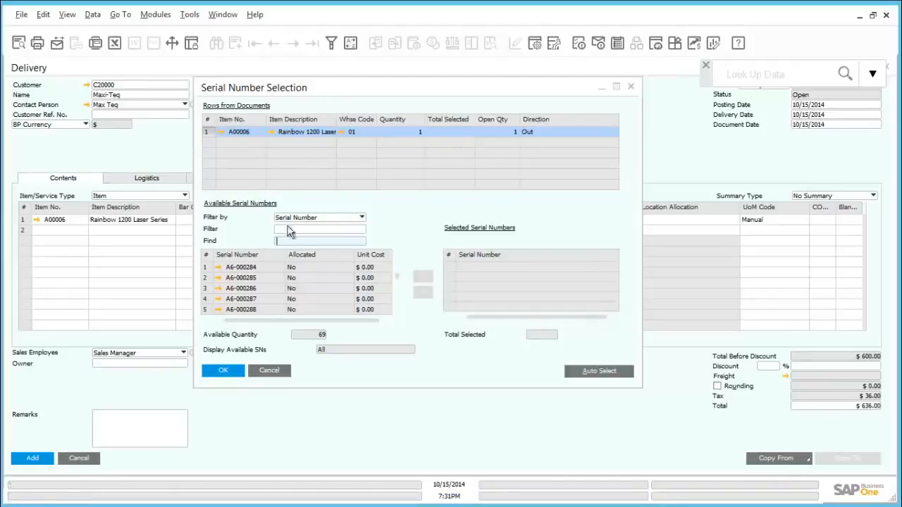
left_click(246, 270)
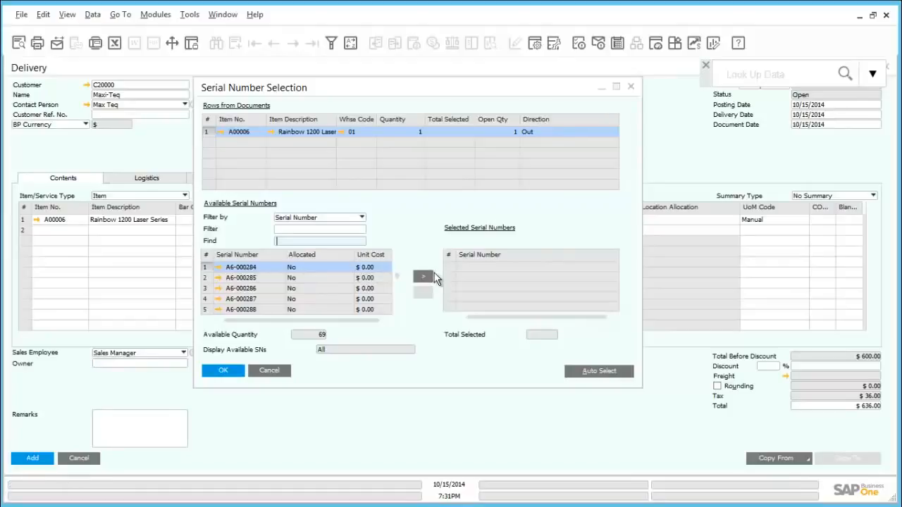
left_click(423, 277)
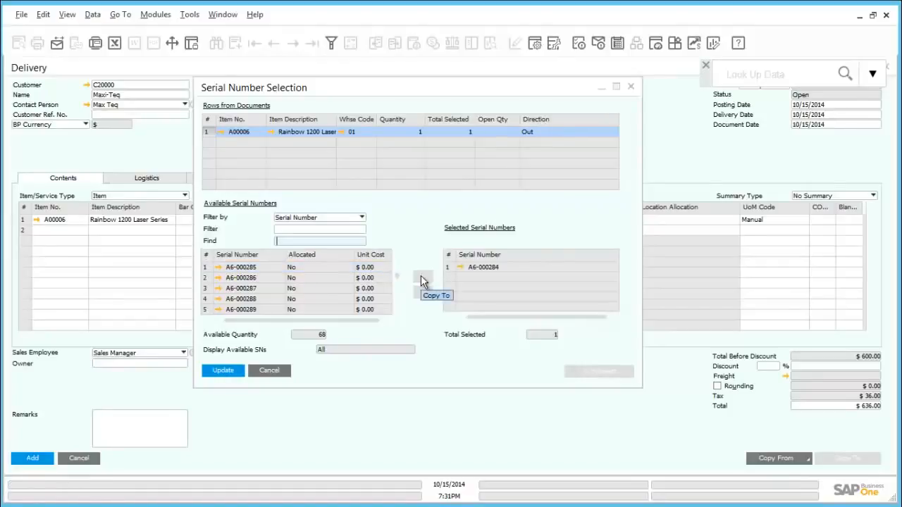
left_click(222, 371)
left_click(227, 371)
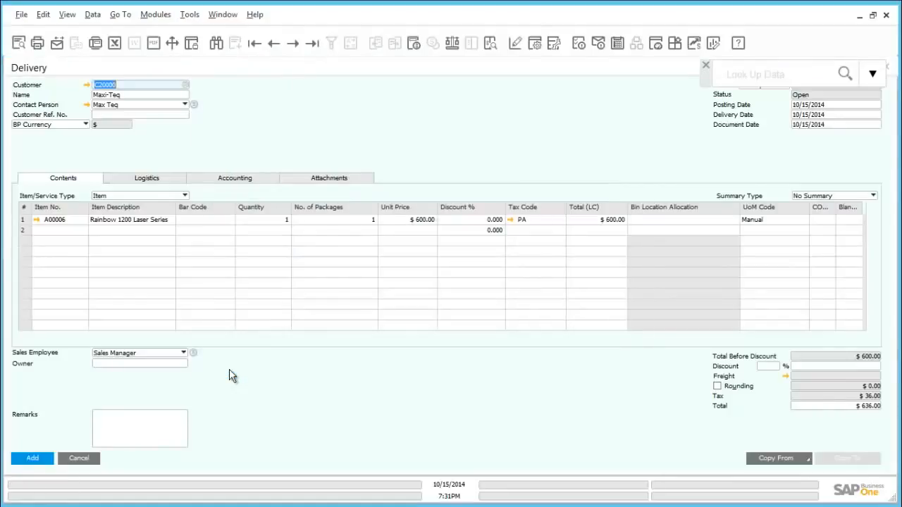
- Add the delivery, accept that it cannot be changed, and close the Delivery window
left_click(32, 457)
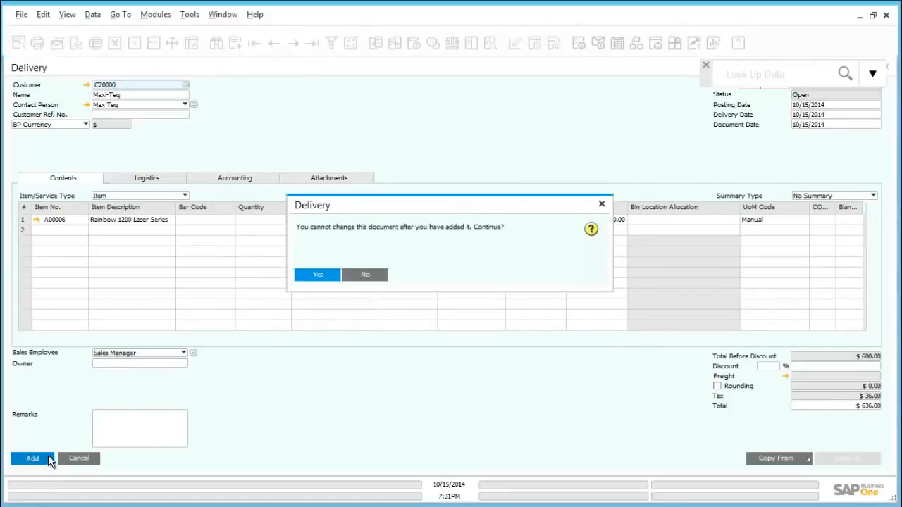
left_click(314, 274)
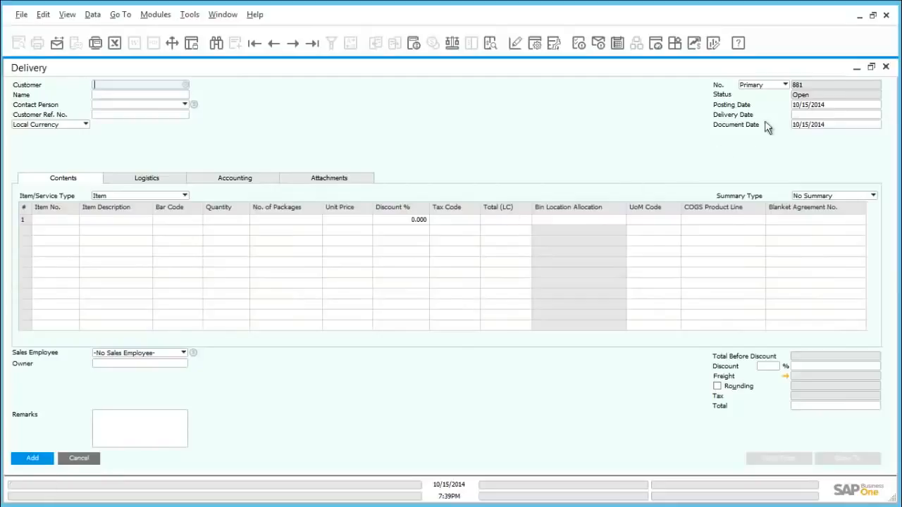
left_click(885, 67)
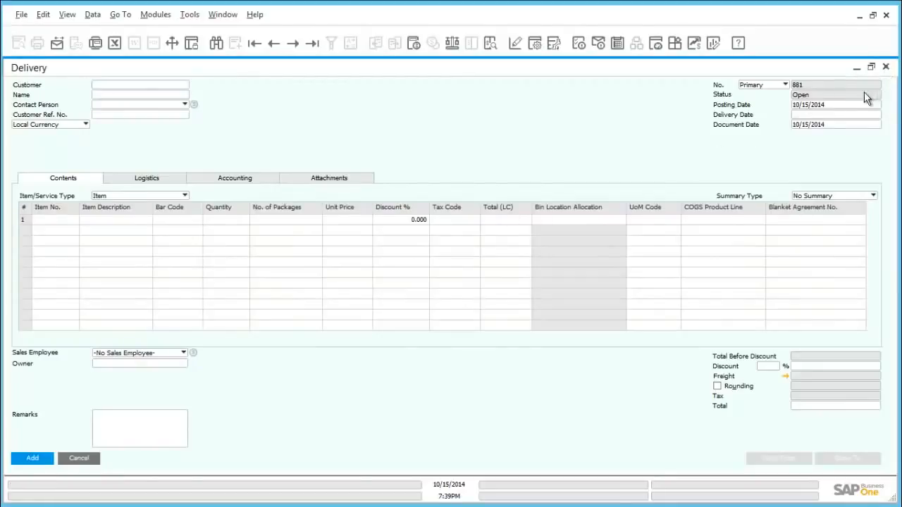
- Look up warehouse 05 in the warehouse setup, check its bin location setting and close the setup window
left_click(65, 102)
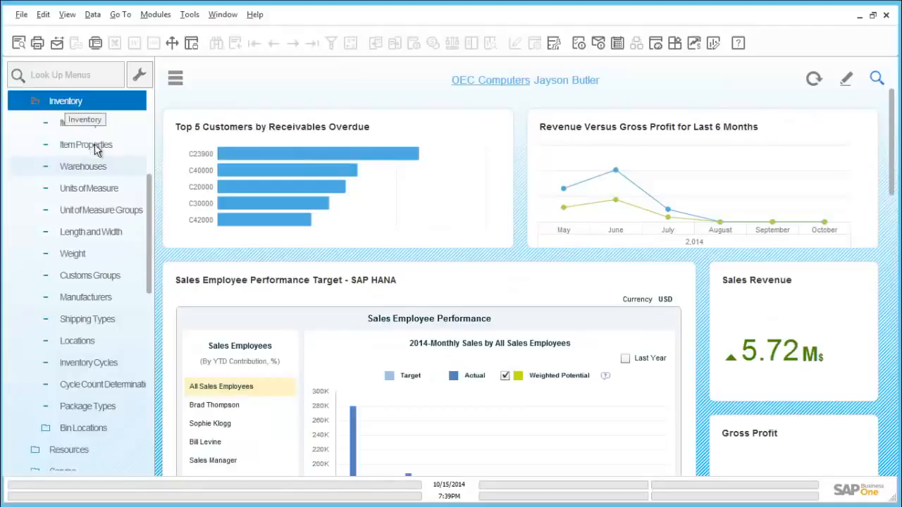
left_click(91, 168)
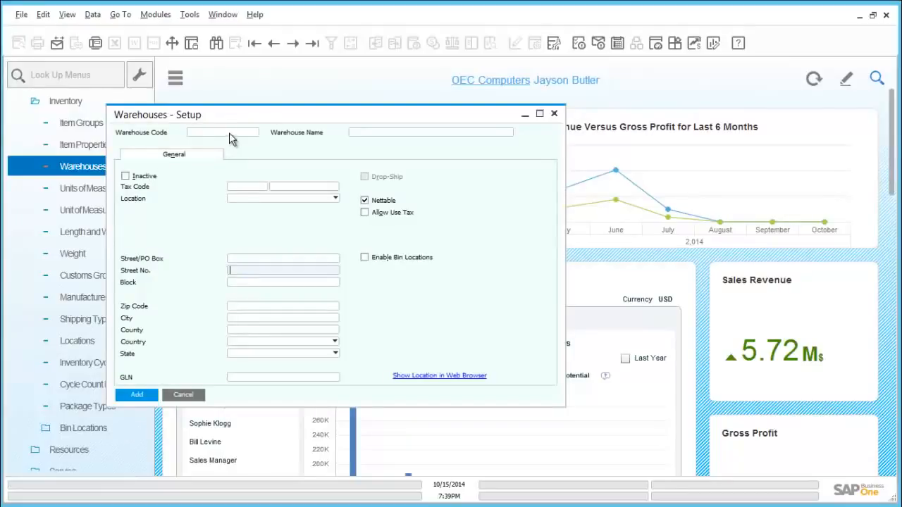
key("ctrl+f")
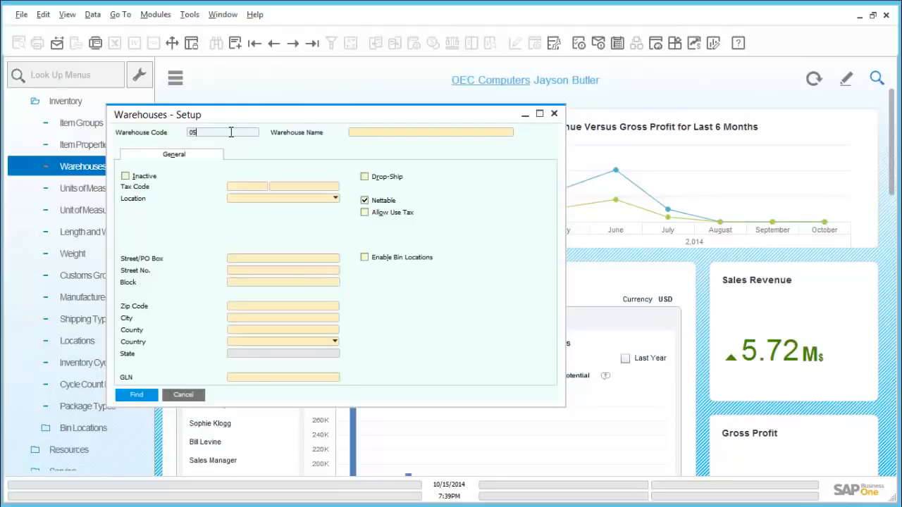
left_click(139, 395)
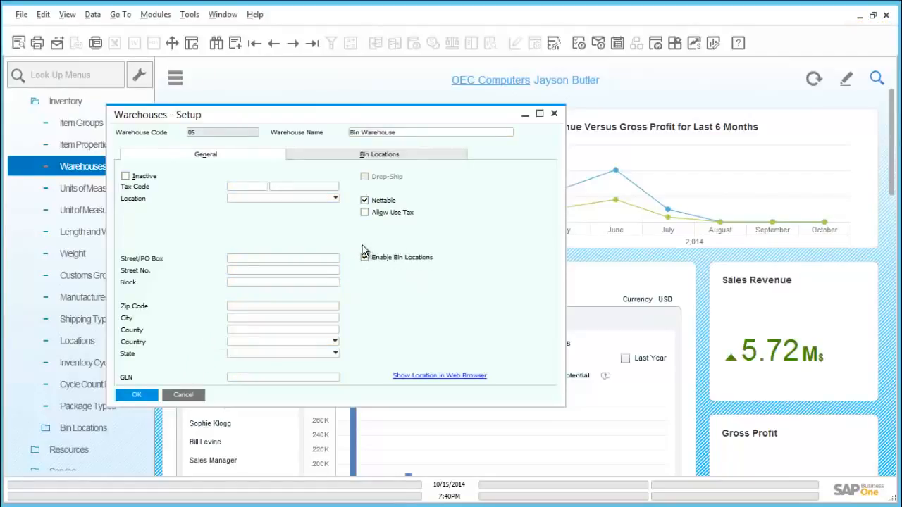
left_click(555, 117)
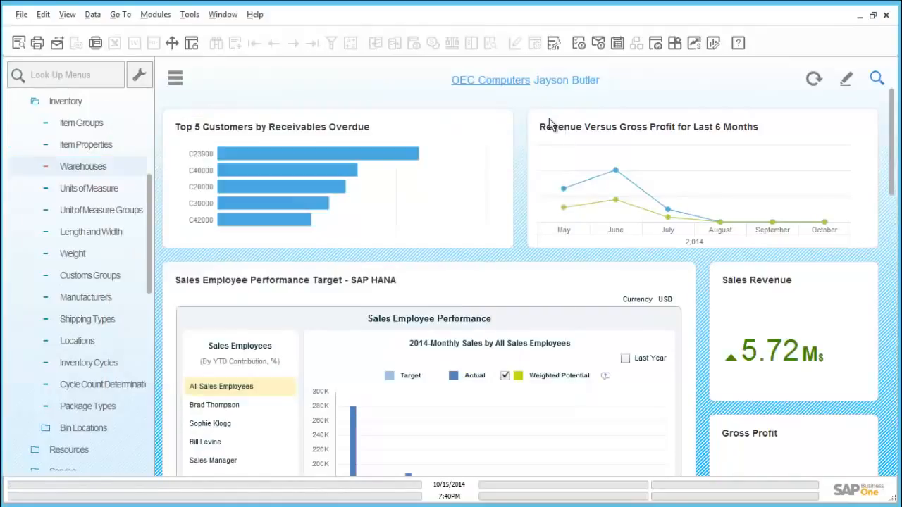
- Open a new Goods Receipt from the inventory transactions
left_click(97, 103)
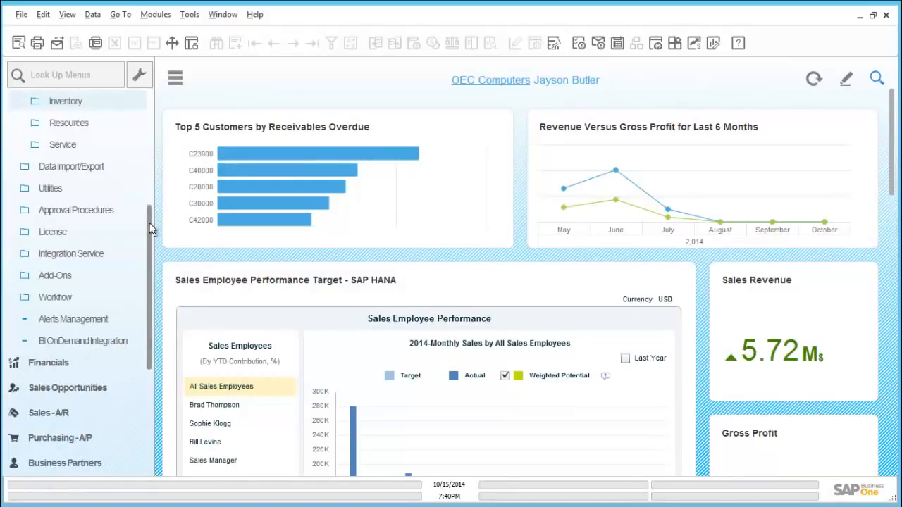
left_click_drag(148, 272, 141, 374)
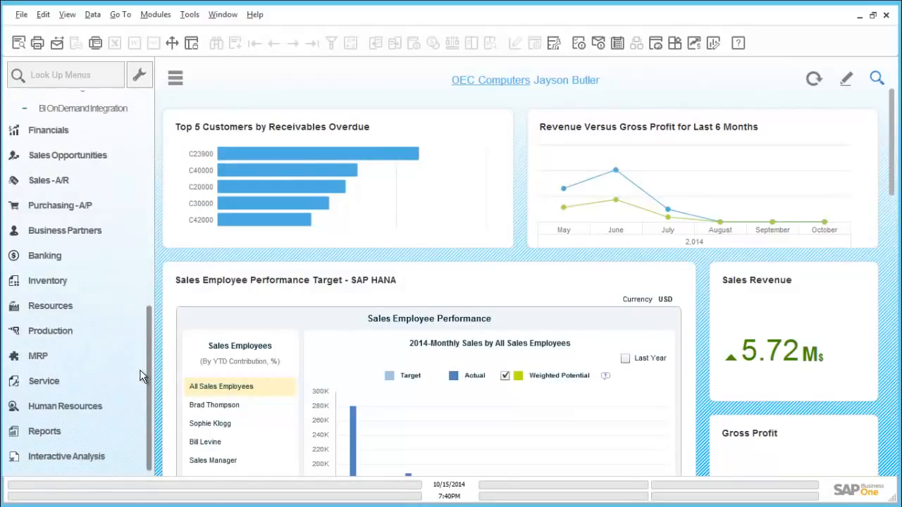
left_click(77, 289)
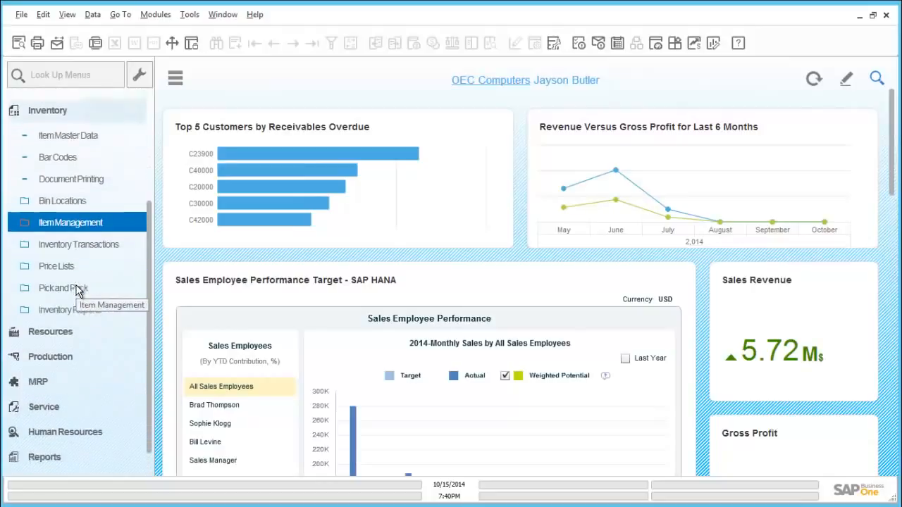
left_click(96, 237)
scroll(96, 236, "down", 3)
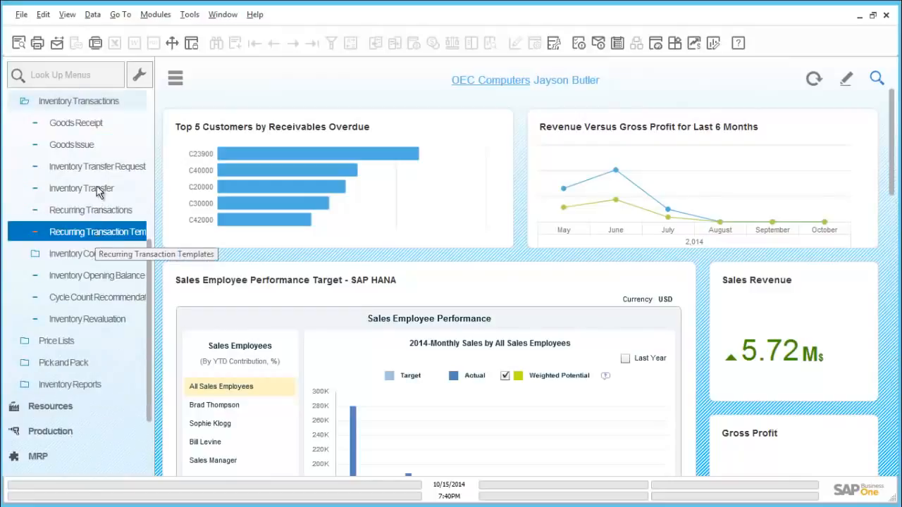
left_click(84, 123)
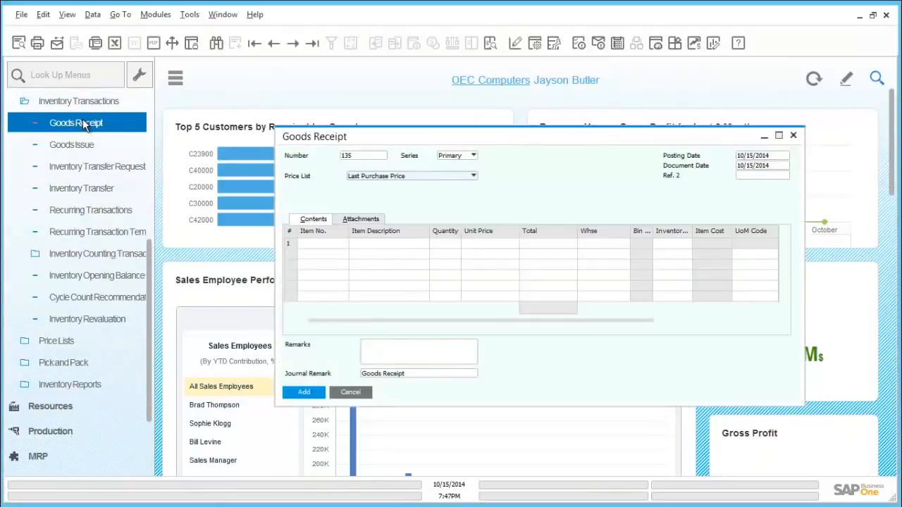
- Enter item A00006 in the first goods receipt row and set its warehouse to 05
left_click(314, 243)
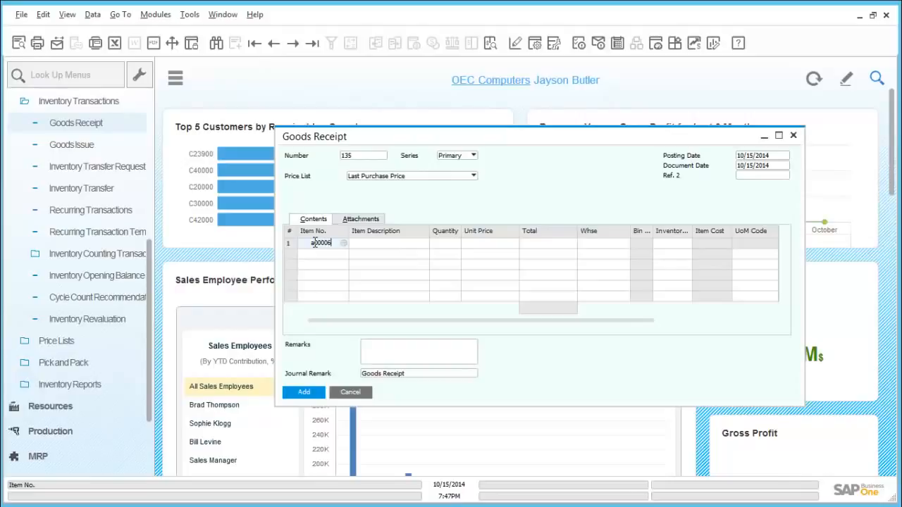
key("Tab")
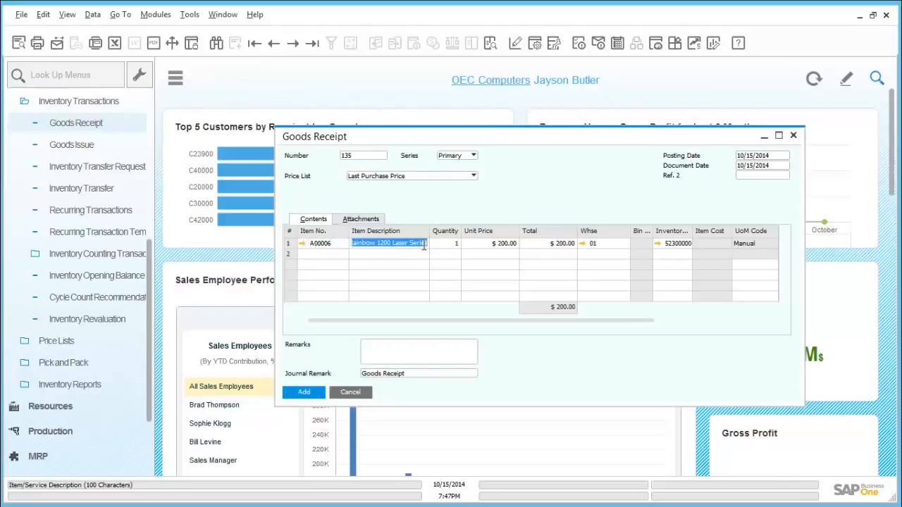
left_click(603, 245)
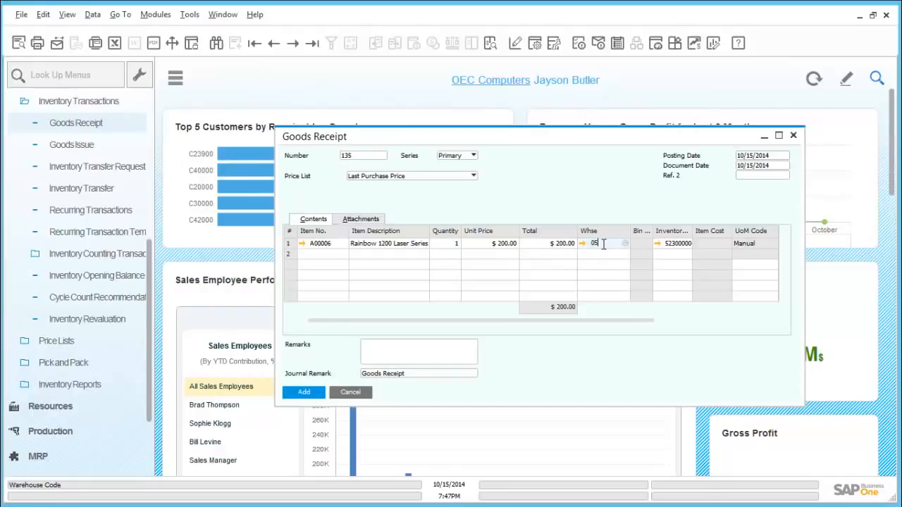
- Try to add the goods receipt, and in the serial number setup enter 0005 as both manufacturer serial number and serial number for item A00006
key("Tab")
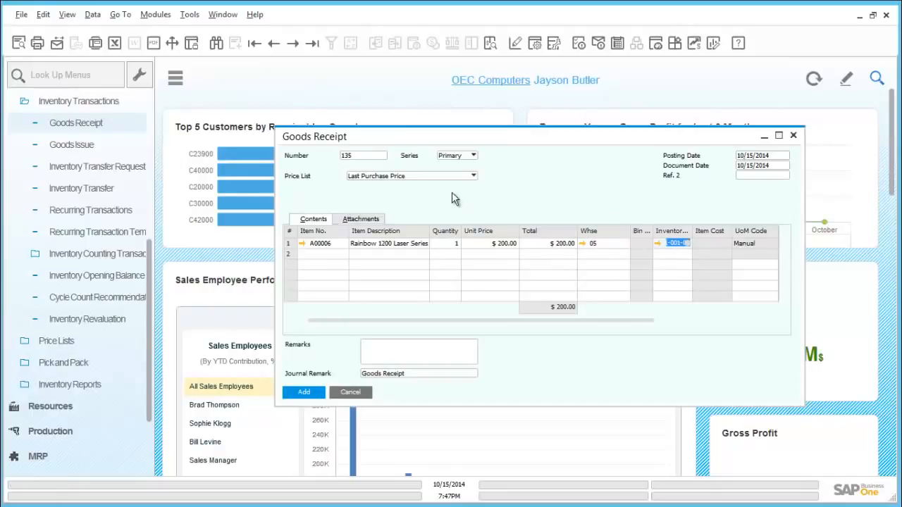
left_click(321, 391)
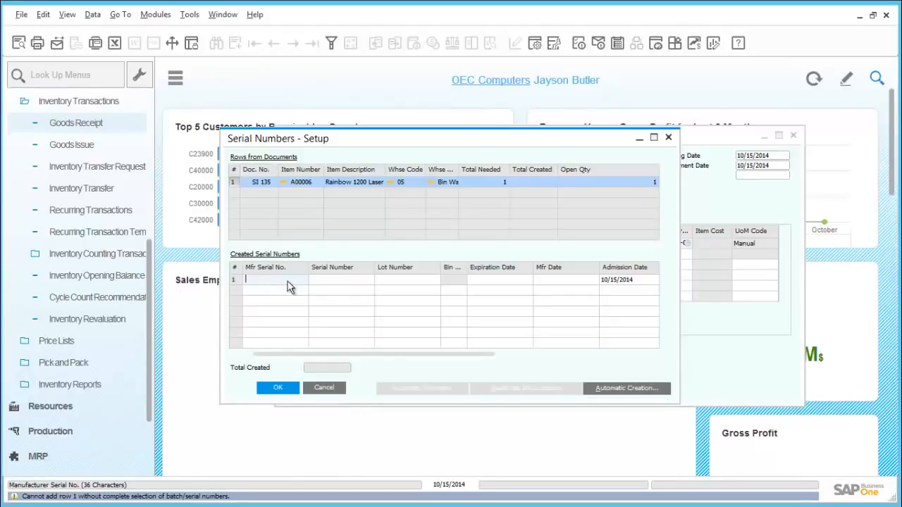
type("00")
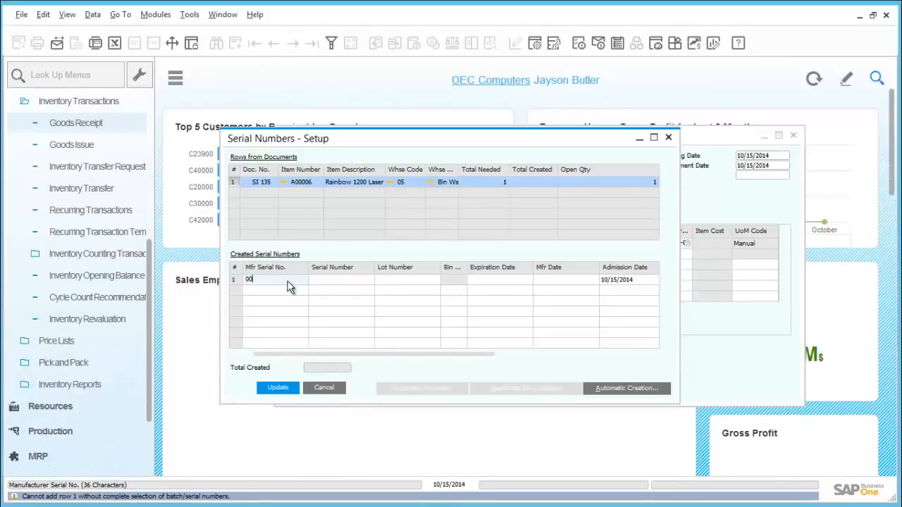
type("05")
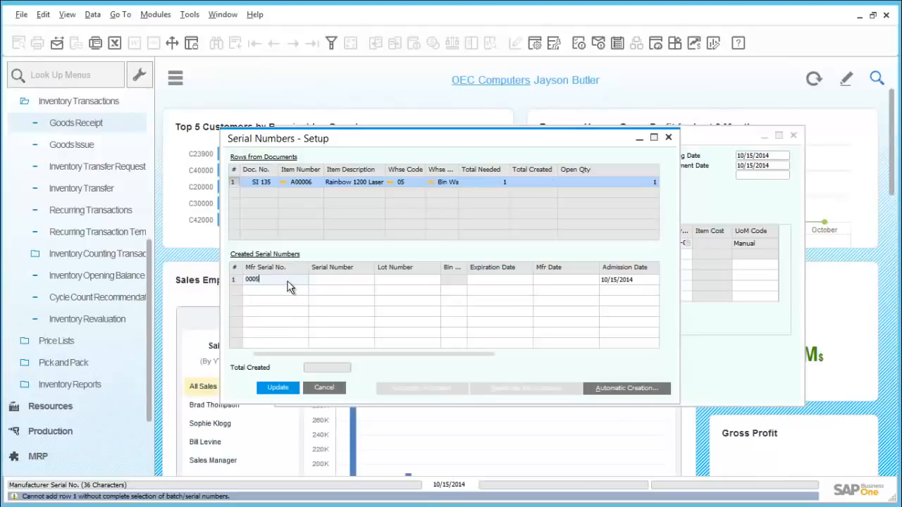
key("Tab")
type("000")
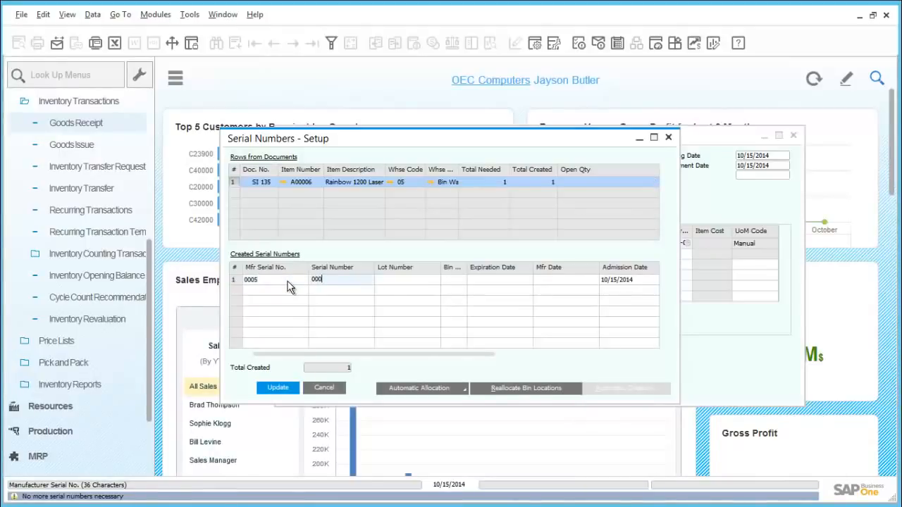
type("5")
key("Tab")
key("Tab")
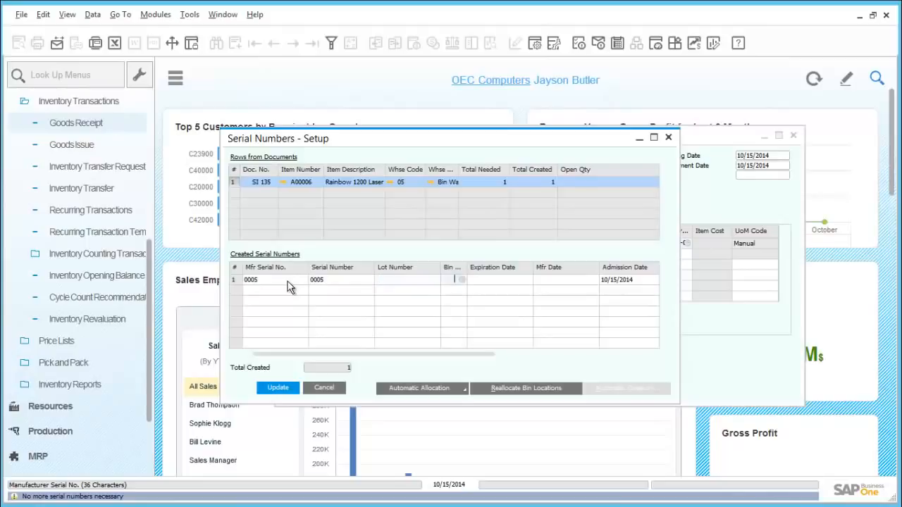
- Assign bin location 05-SYSTEM-BIN-LOCATION to serial number 0005, update the entry and close the serial number setup
key("Tab")
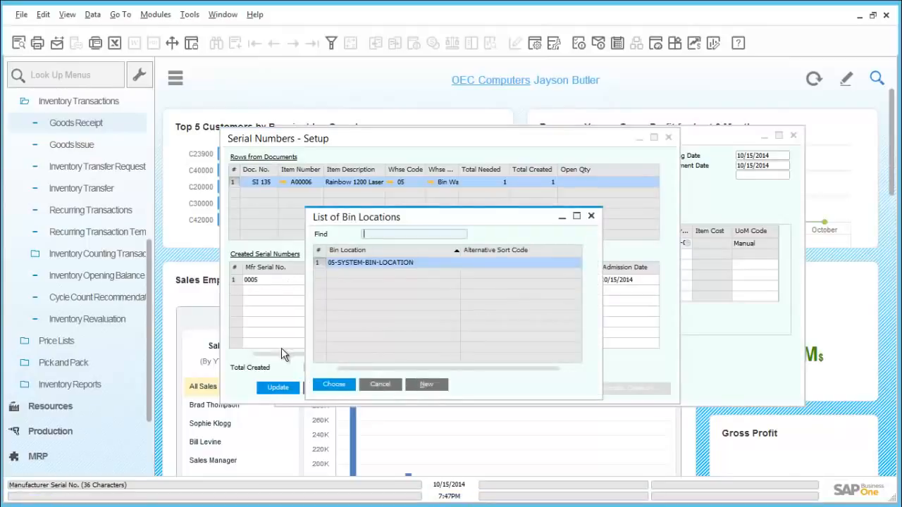
double_click(339, 268)
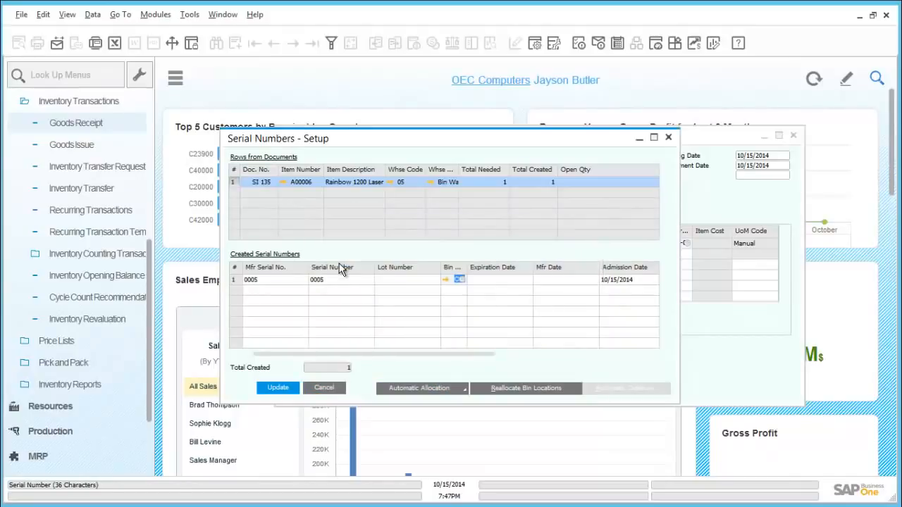
left_click(278, 387)
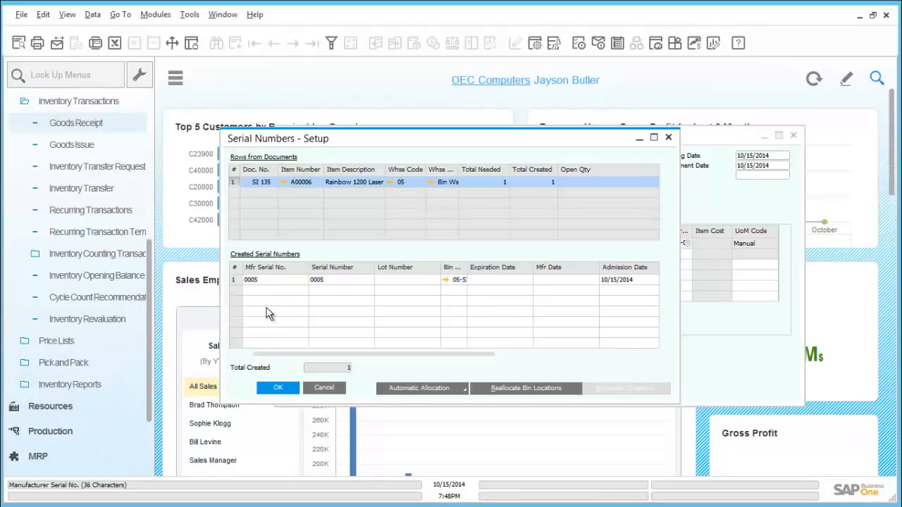
left_click(237, 279)
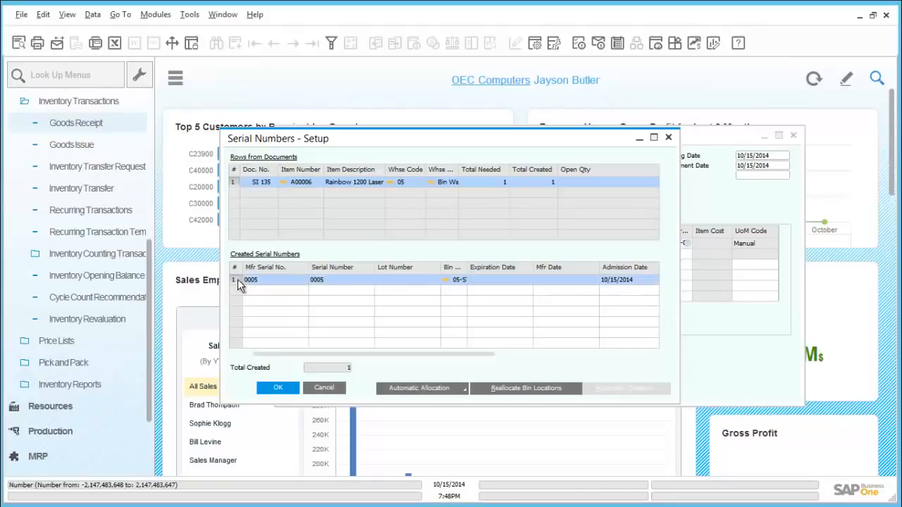
left_click(276, 388)
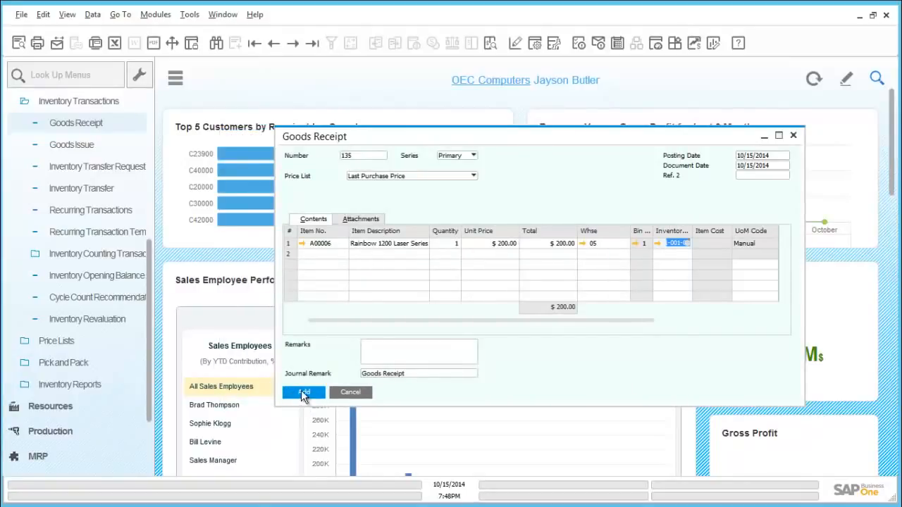
- Add the goods receipt, accept that it cannot be changed, and close the Goods Receipt window
left_click(301, 390)
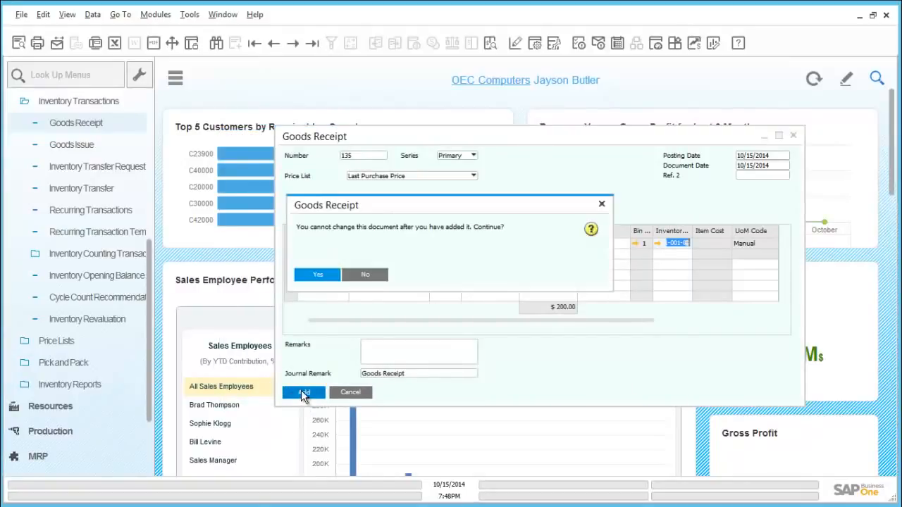
left_click(318, 275)
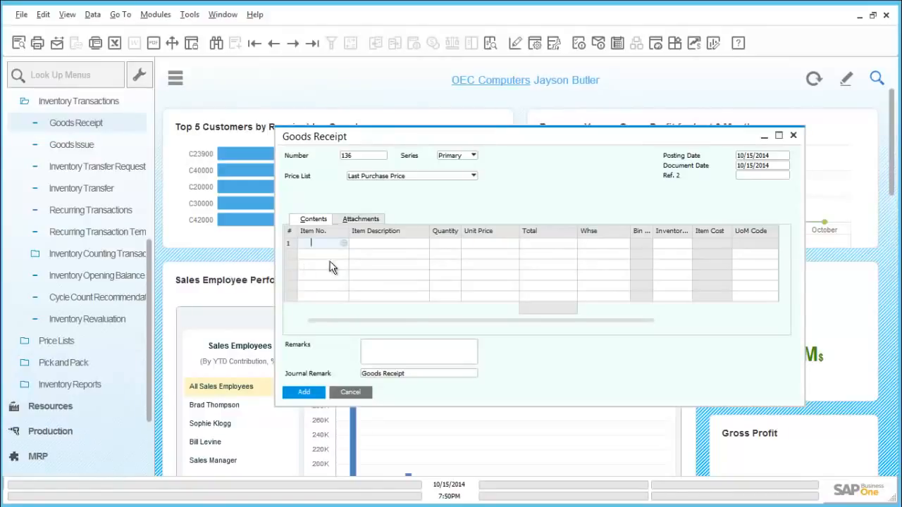
left_click(794, 136)
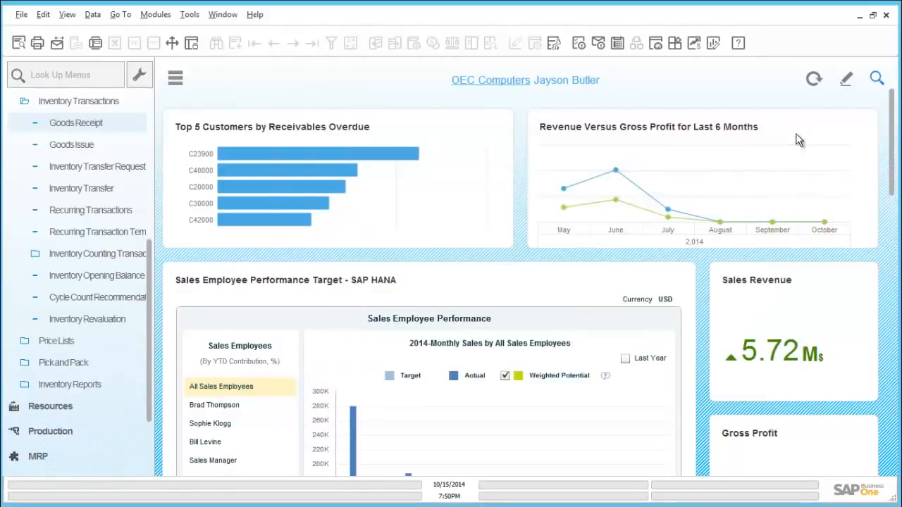
- Run the Bin Location Content List from the inventory reports with the default selection criteria
left_click(175, 82)
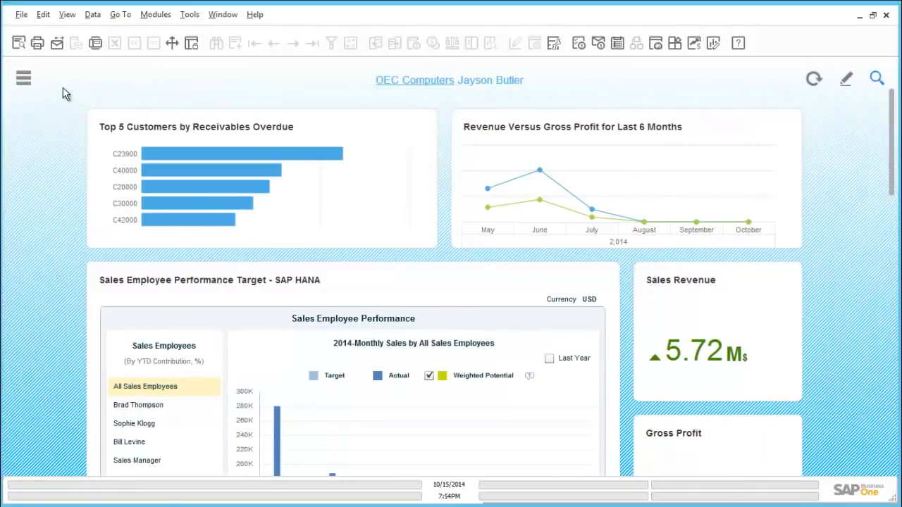
left_click(28, 82)
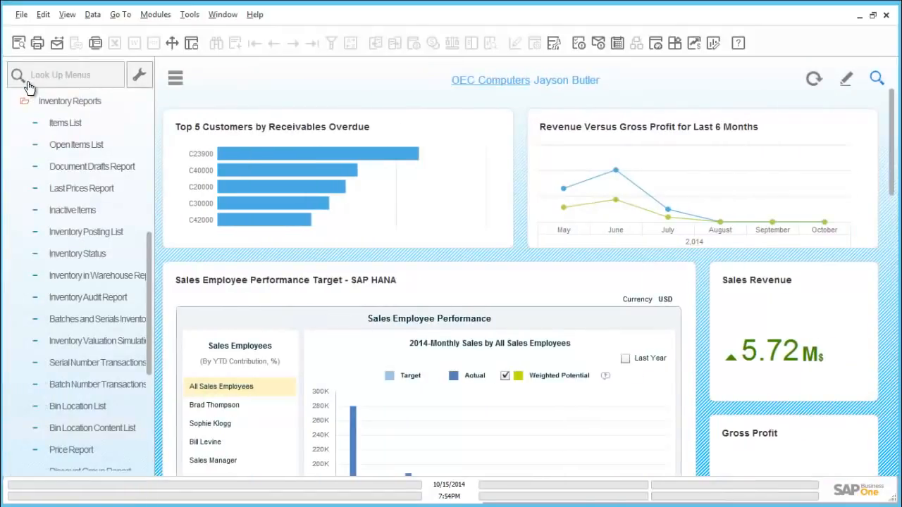
left_click(61, 101)
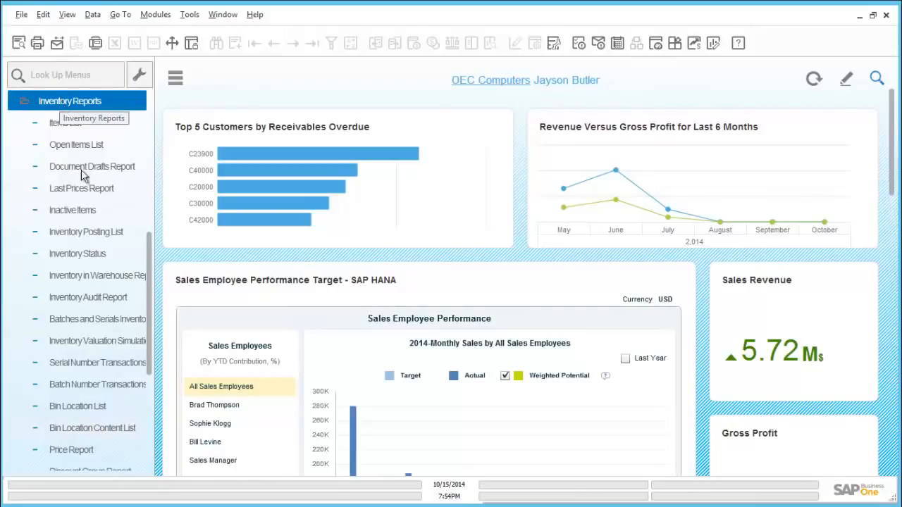
left_click(119, 429)
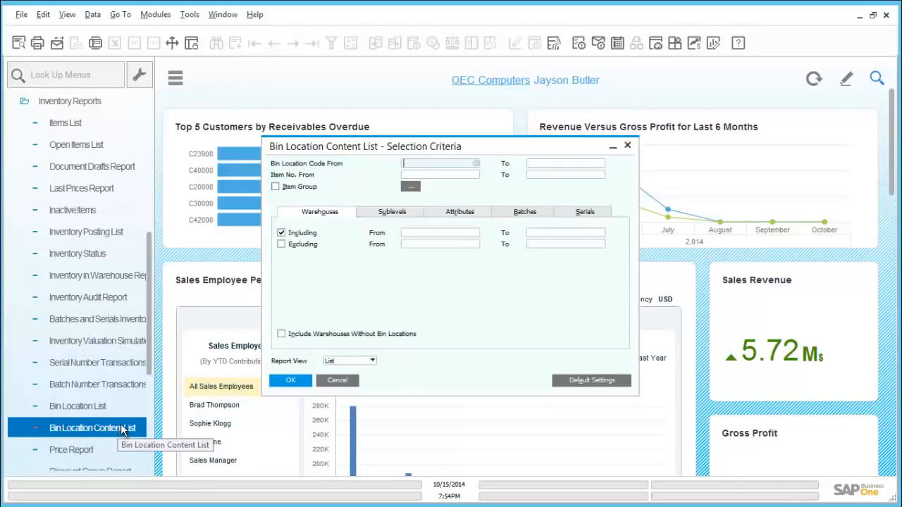
left_click(298, 381)
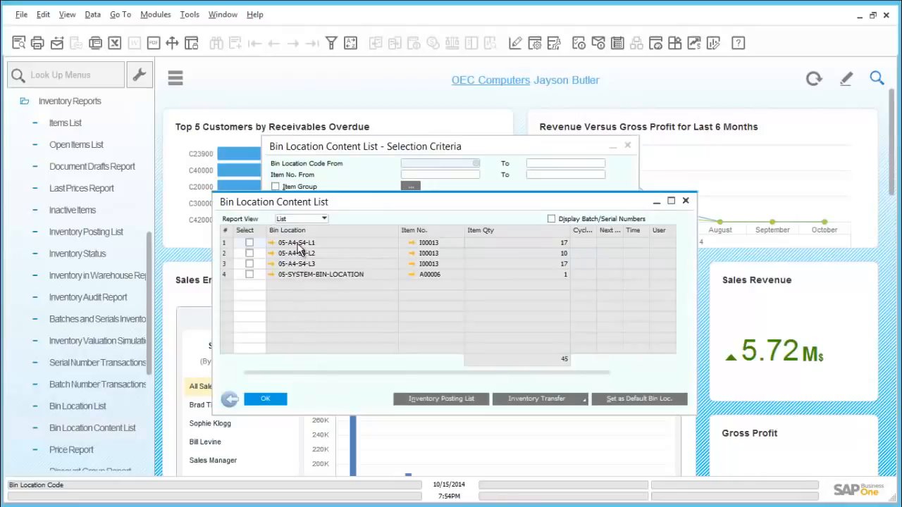
- Examine the master data of bin location 05-SYSTEM-BIN-LOCATION and its stored serial numbers, and return to the content list
left_click(272, 274)
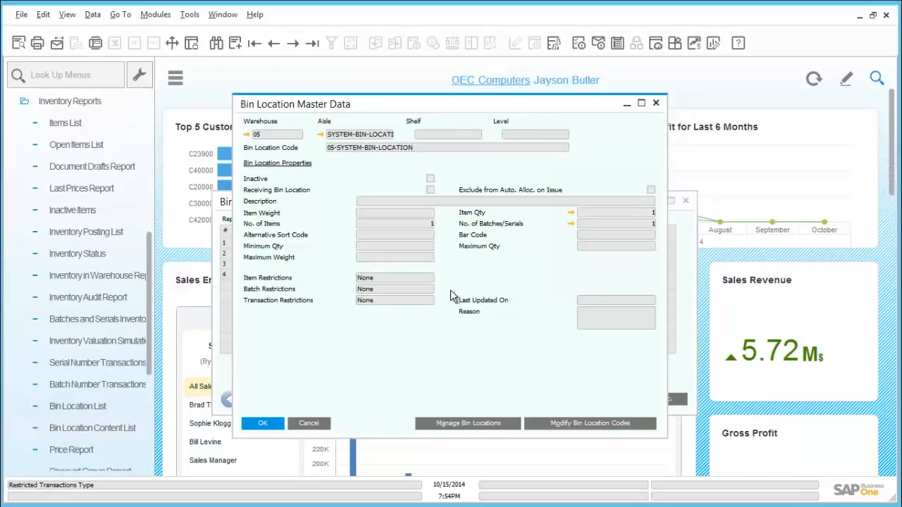
left_click(570, 223)
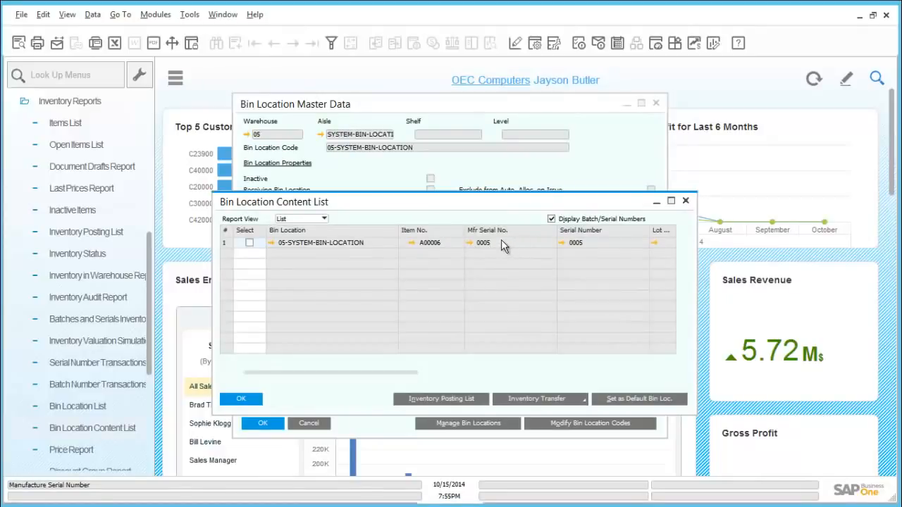
left_click(239, 396)
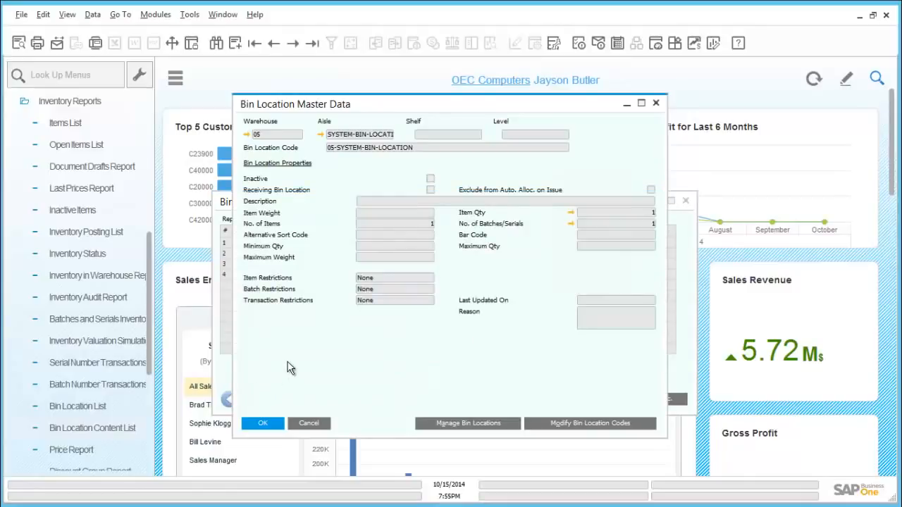
left_click(311, 423)
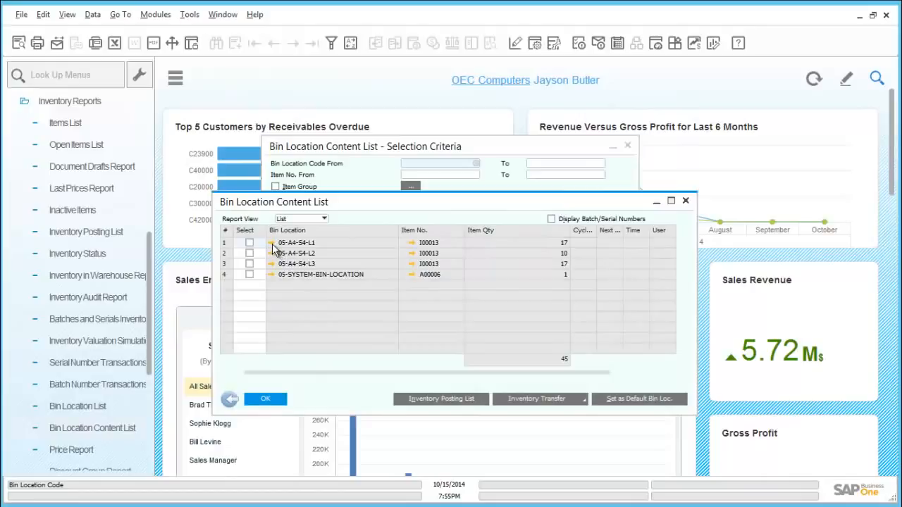
- Examine the master data and item quantity details of bin location 05-A4-S4-L1, and close the Bin Location Content List
left_click(271, 243)
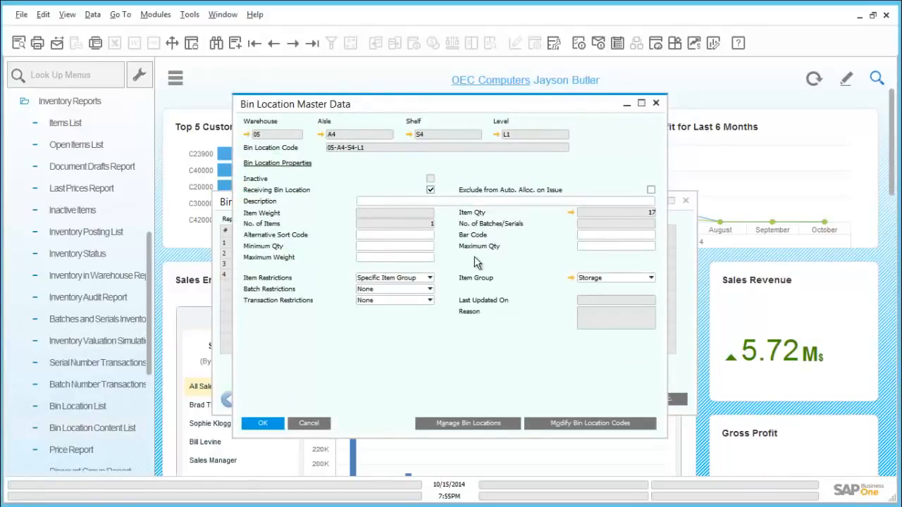
left_click(570, 212)
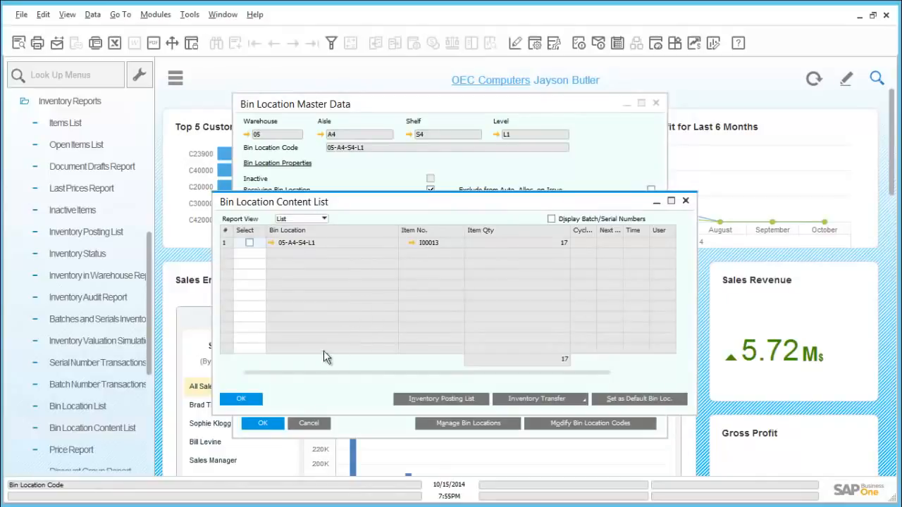
left_click(254, 400)
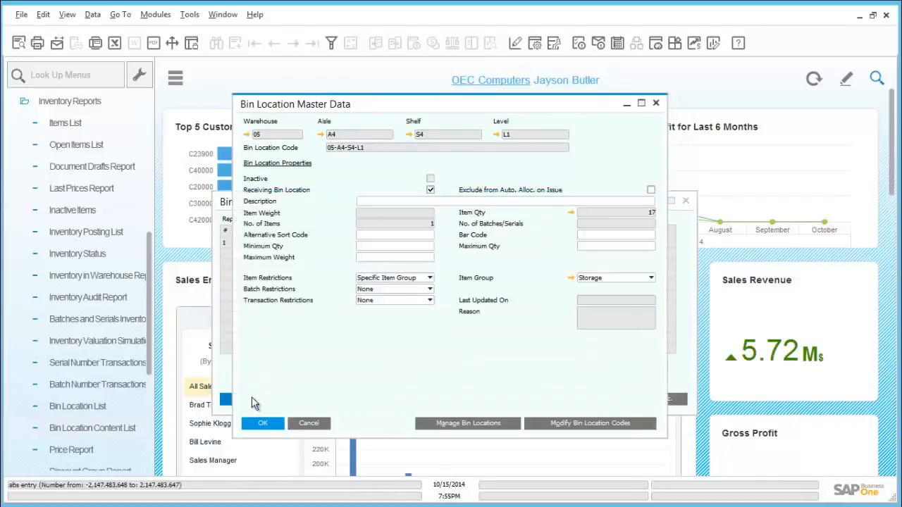
left_click(268, 423)
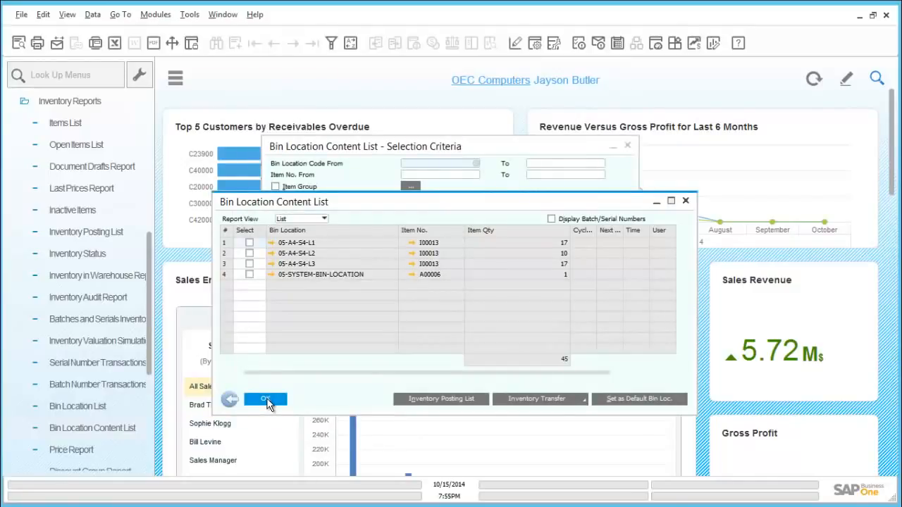
left_click(265, 399)
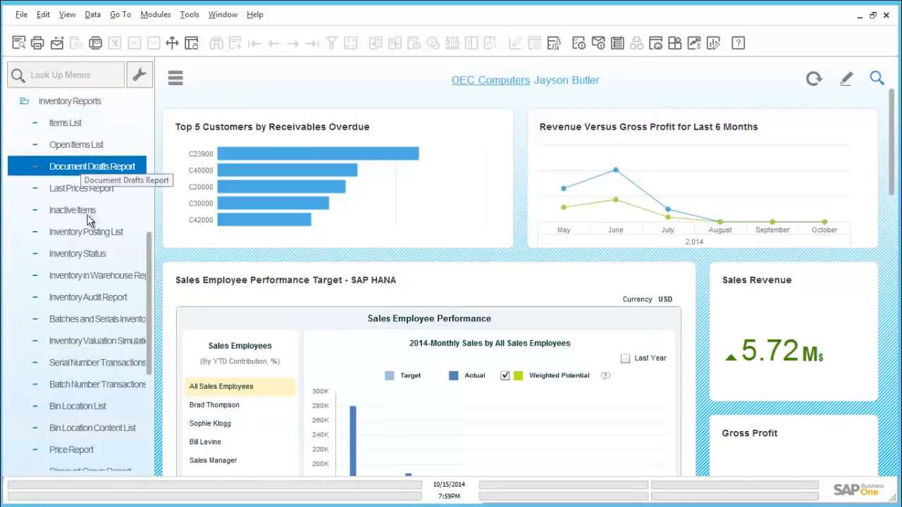
- Run the Inventory in Warehouse Report as a detailed report for all items and warehouses, cancelling the item code selection
left_click(100, 277)
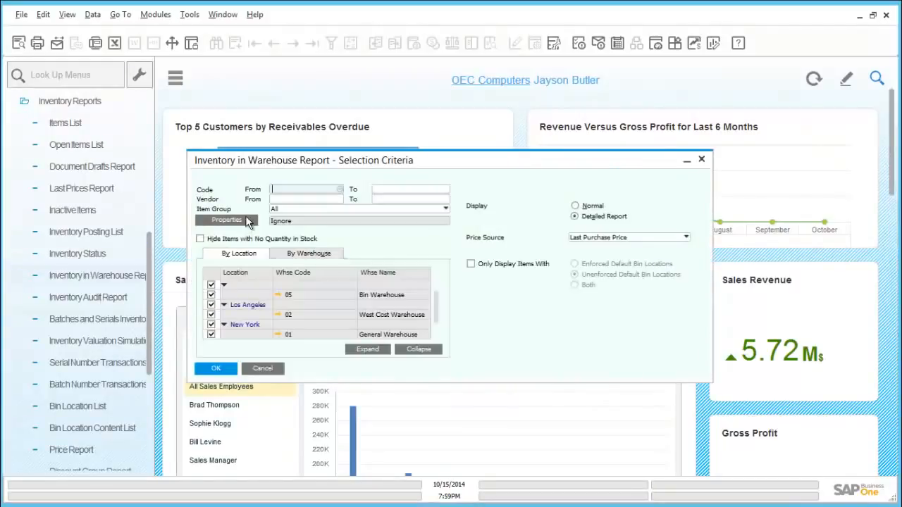
left_click(276, 190)
left_click(342, 188)
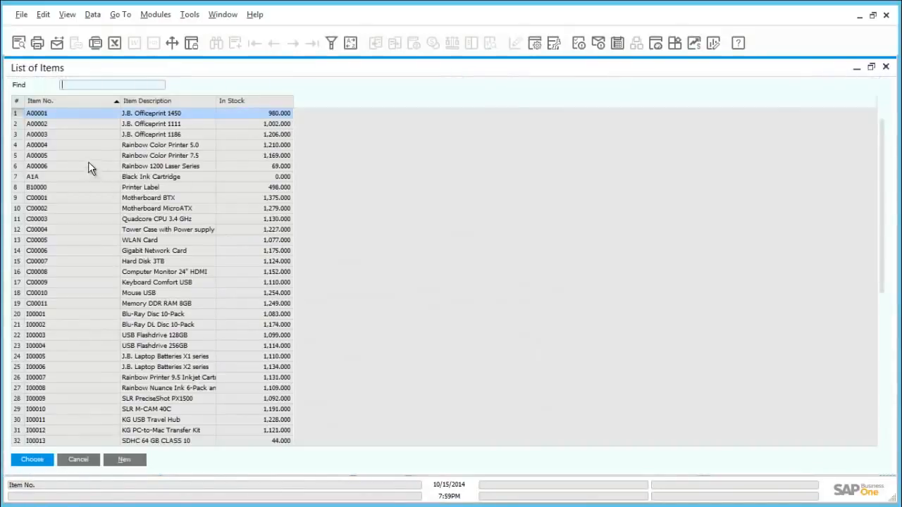
left_click(87, 461)
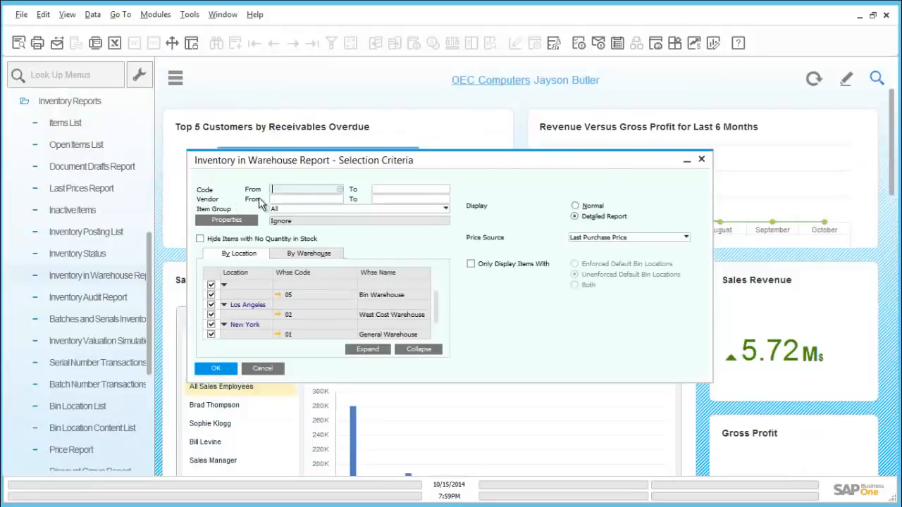
left_click(217, 369)
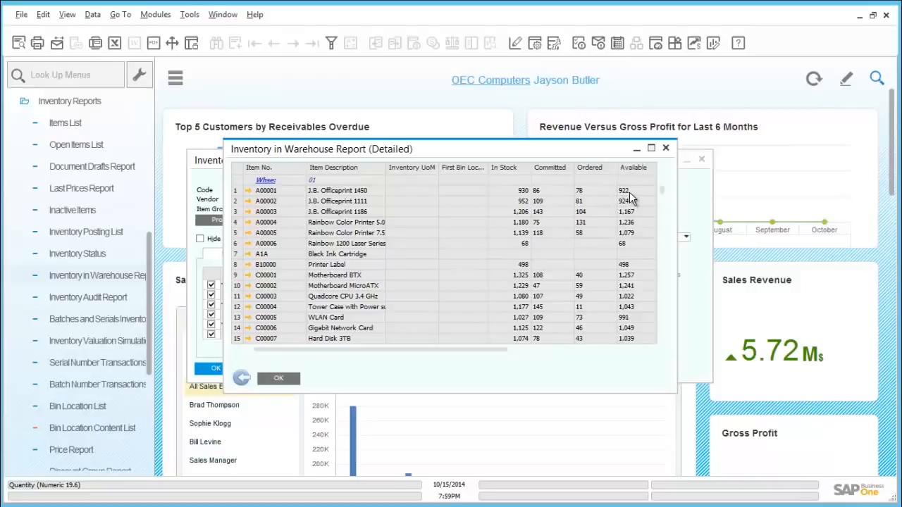
- Return to the selection criteria and run the Inventory in Warehouse Report with the Normal display
left_click(239, 378)
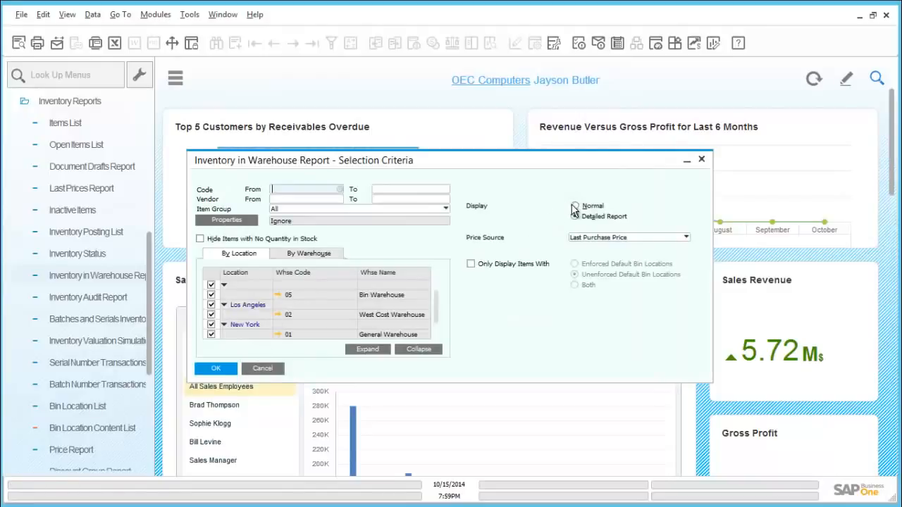
left_click(575, 207)
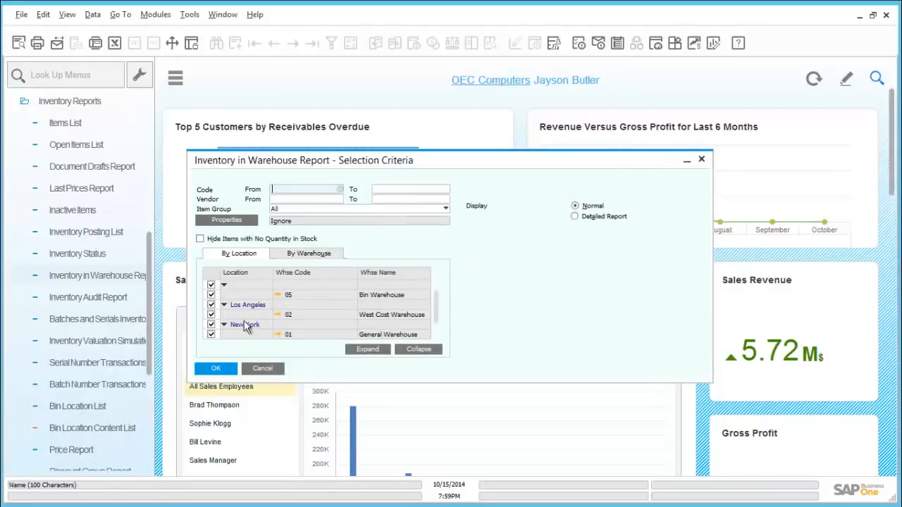
left_click(219, 368)
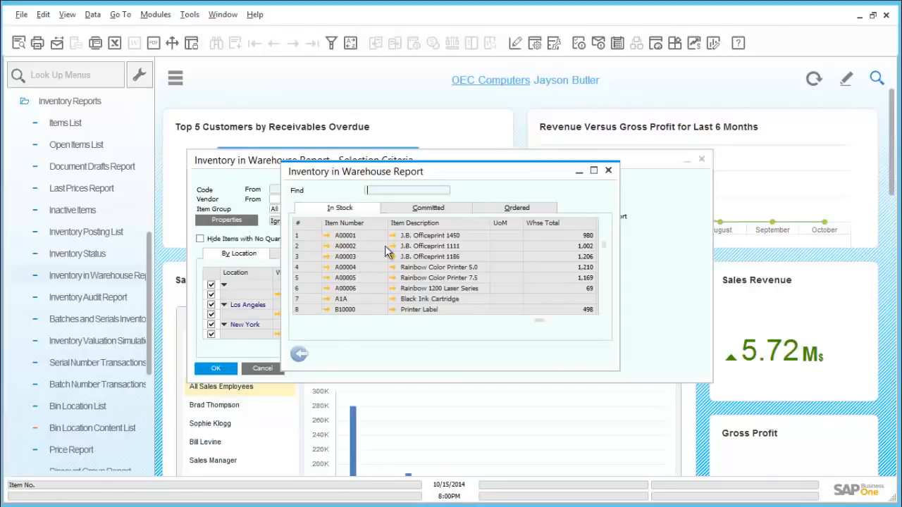
- Review the committed, ordered and in-stock quantities in the Inventory in Warehouse Report, and close the report and its selection criteria
left_click(432, 209)
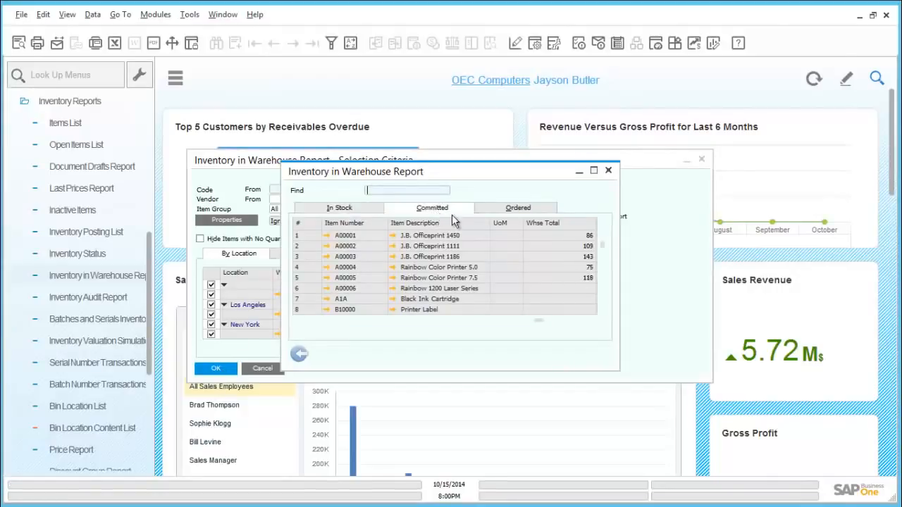
left_click(488, 210)
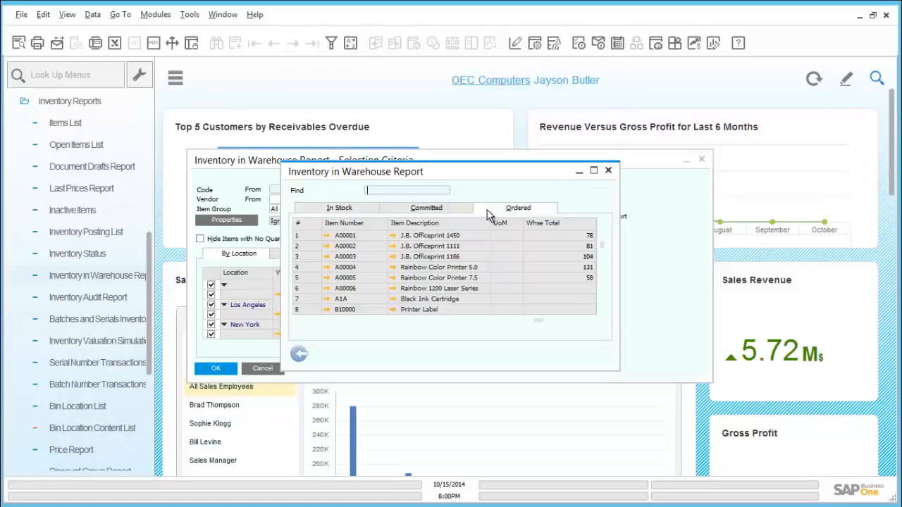
left_click(341, 210)
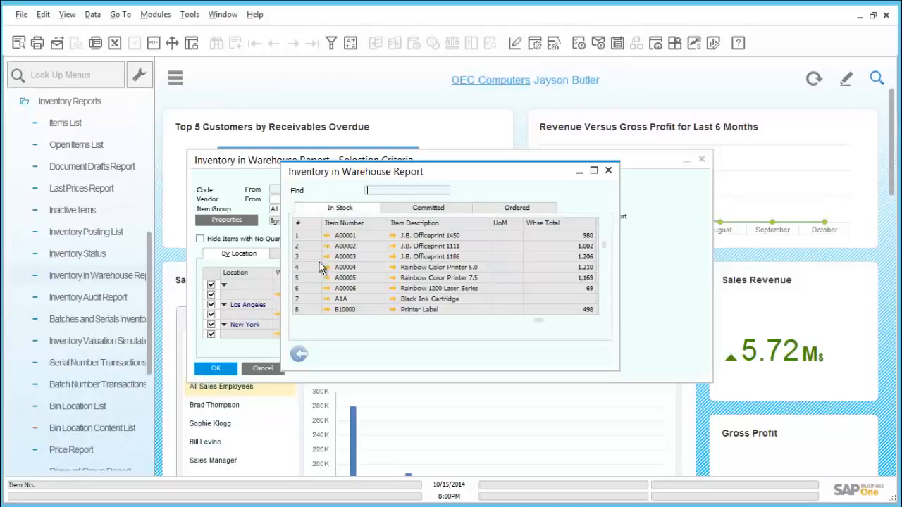
left_click(299, 354)
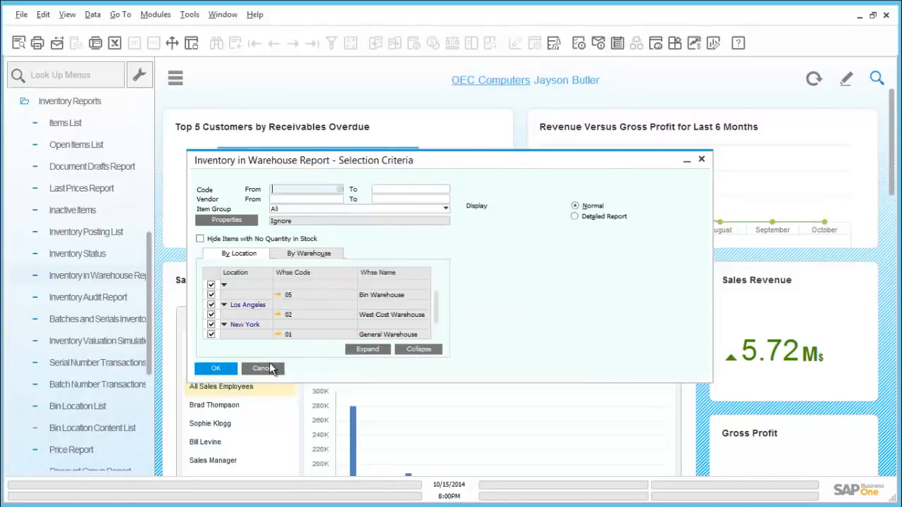
left_click(268, 366)
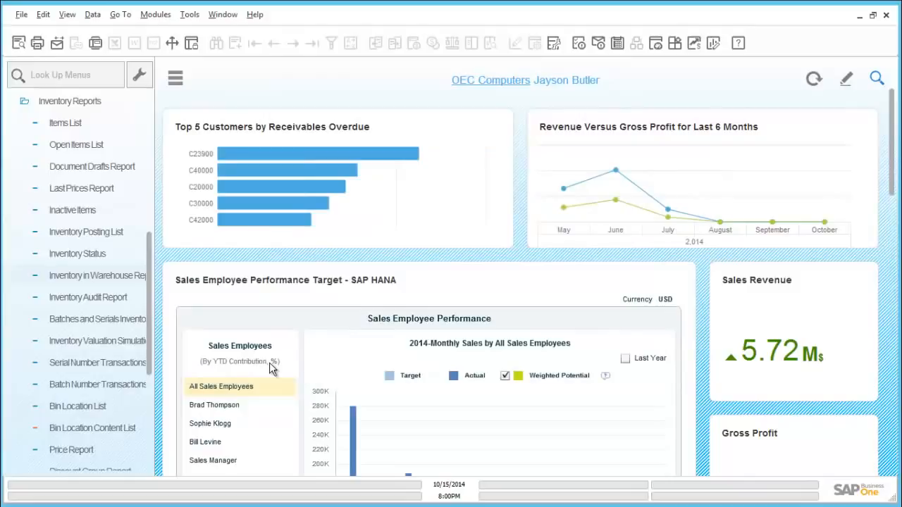
- Open the Inventory Audit Report selection criteria and set the starting system date to 01/01/2014
left_click(113, 303)
left_click(109, 297)
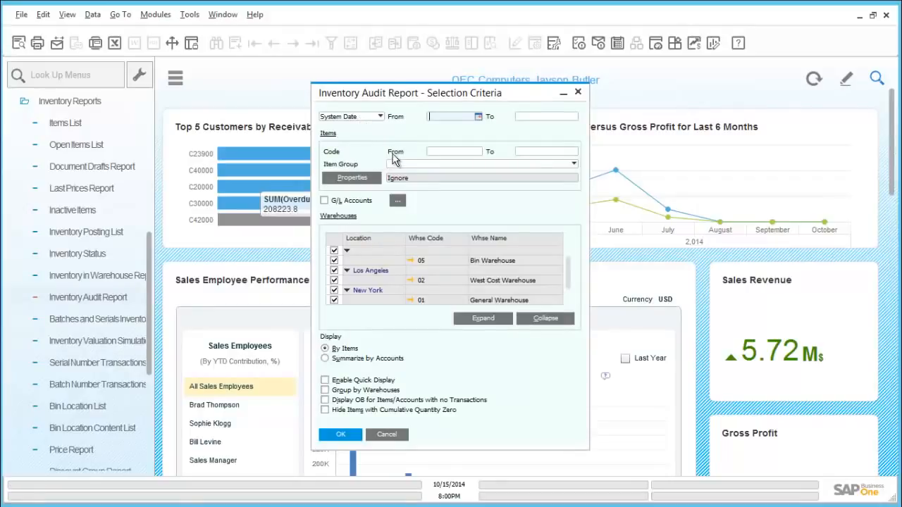
left_click(477, 118)
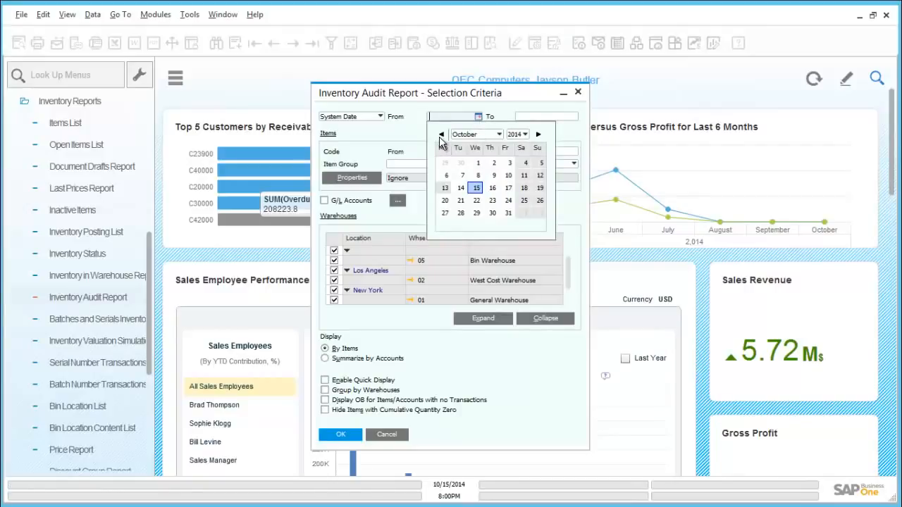
left_click(477, 134)
left_click(467, 146)
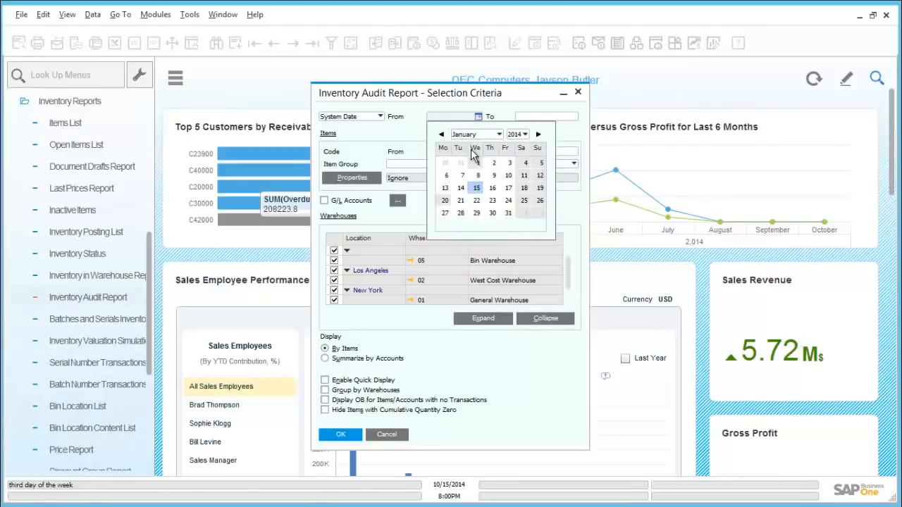
left_click(478, 163)
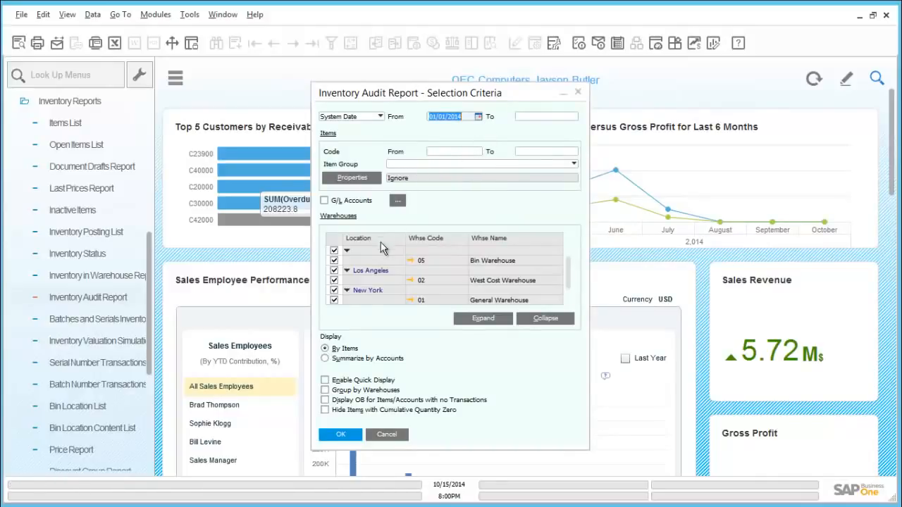
- Group the Inventory Audit Report by warehouses and run it for all items and warehouses, accepting the long-running operation
left_click(324, 391)
left_click(339, 436)
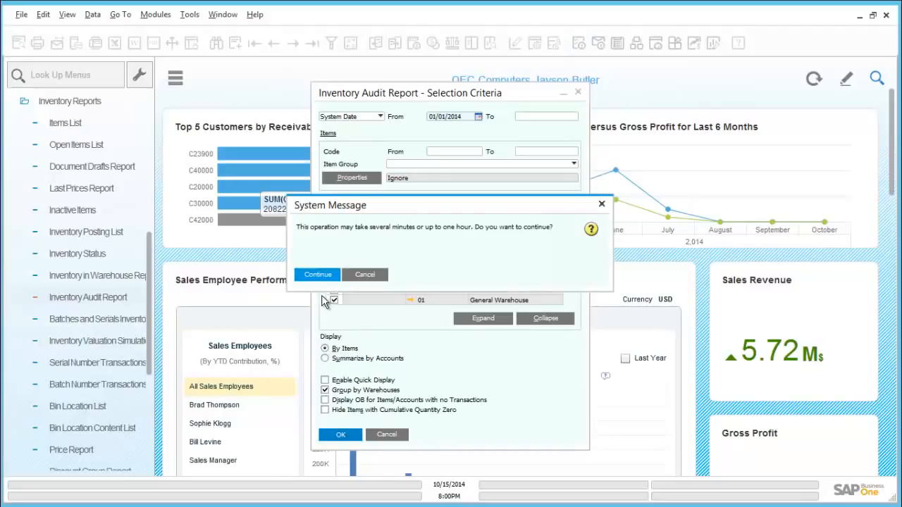
left_click(326, 277)
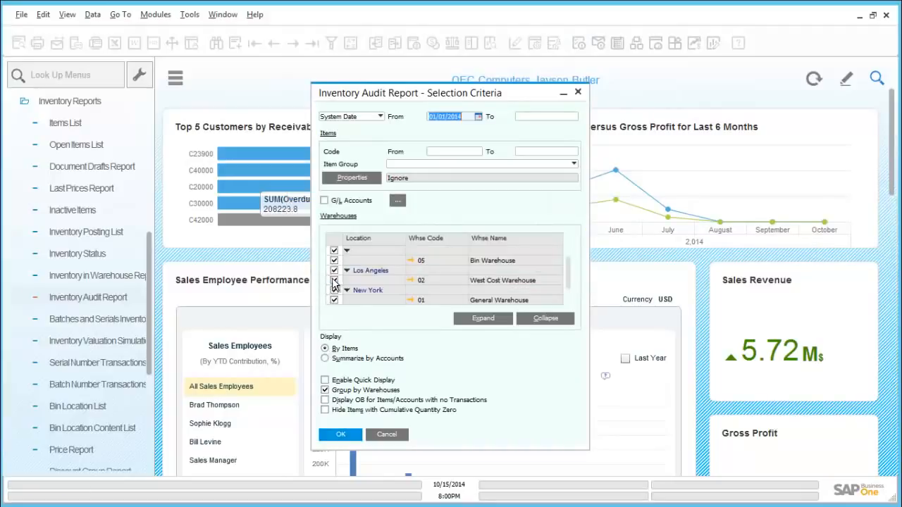
left_click(334, 280)
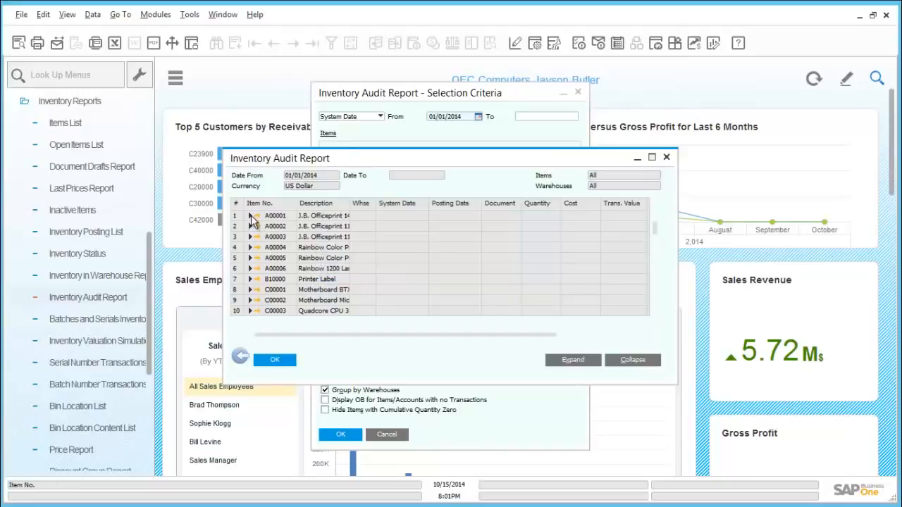
- Examine the audit transactions of item A00001 in warehouse 01 in an enlarged report window, and close the Inventory Audit Report
left_click(250, 216)
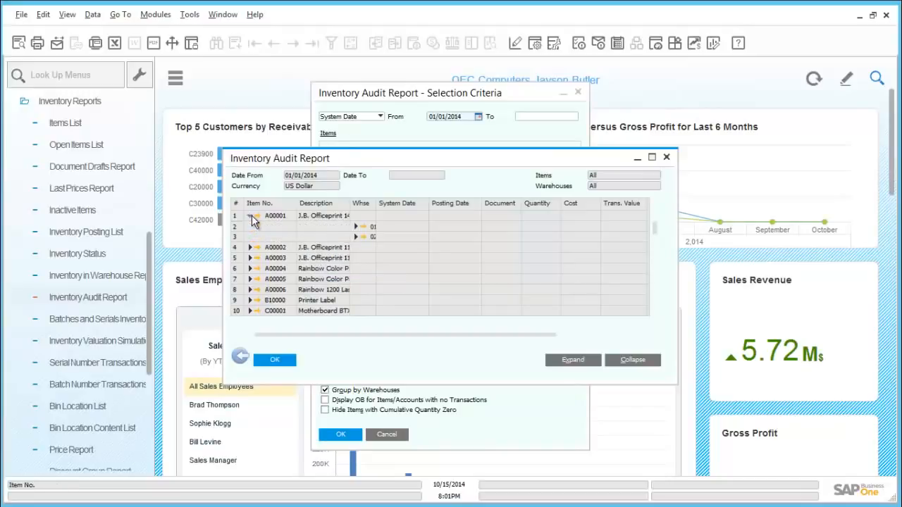
left_click(356, 226)
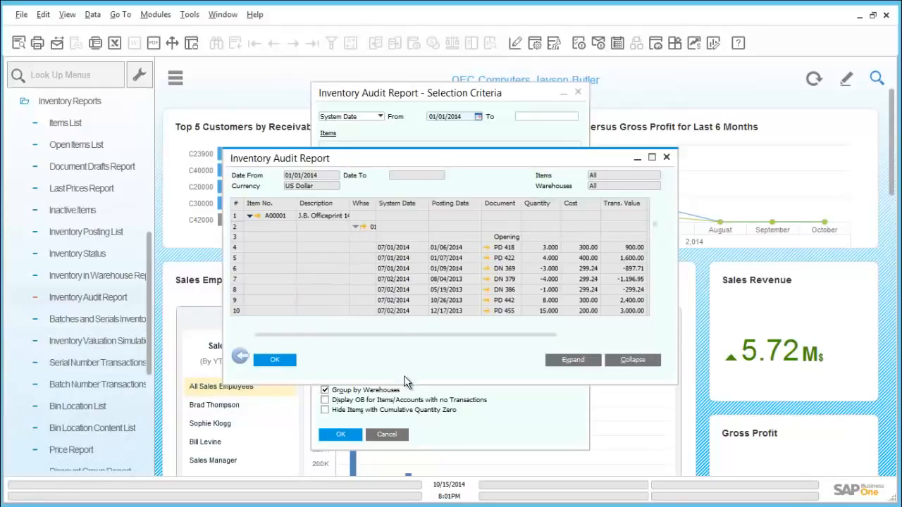
left_click_drag(405, 389, 403, 468)
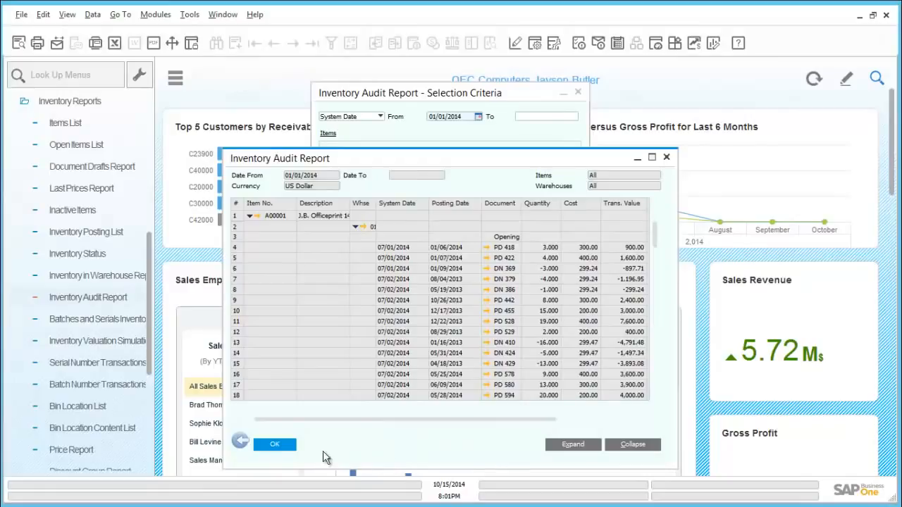
left_click(275, 444)
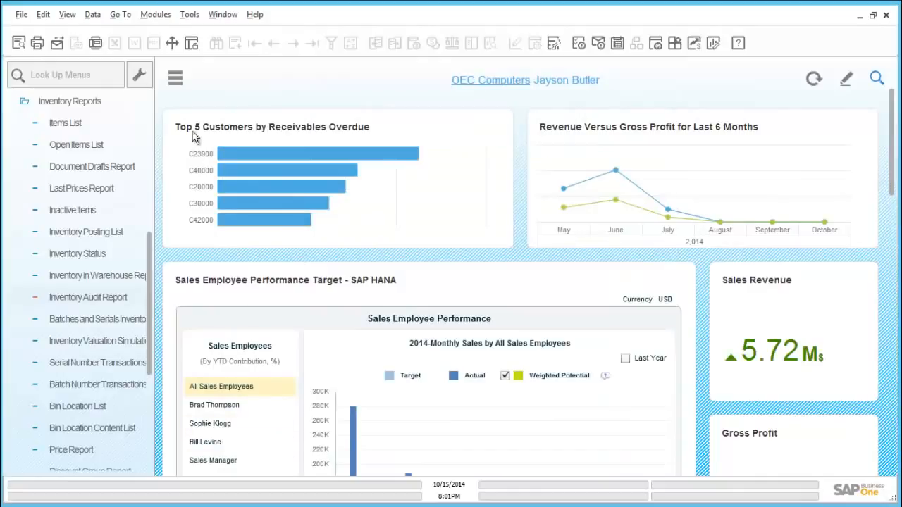
- Collapse the inventory reports and open a new Inventory Transfer document from the inventory transactions
left_click(50, 106)
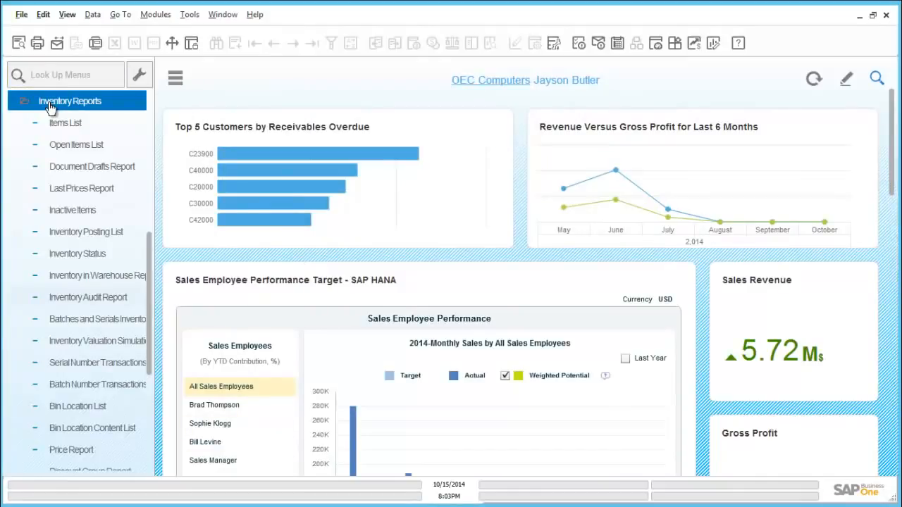
left_click(50, 106)
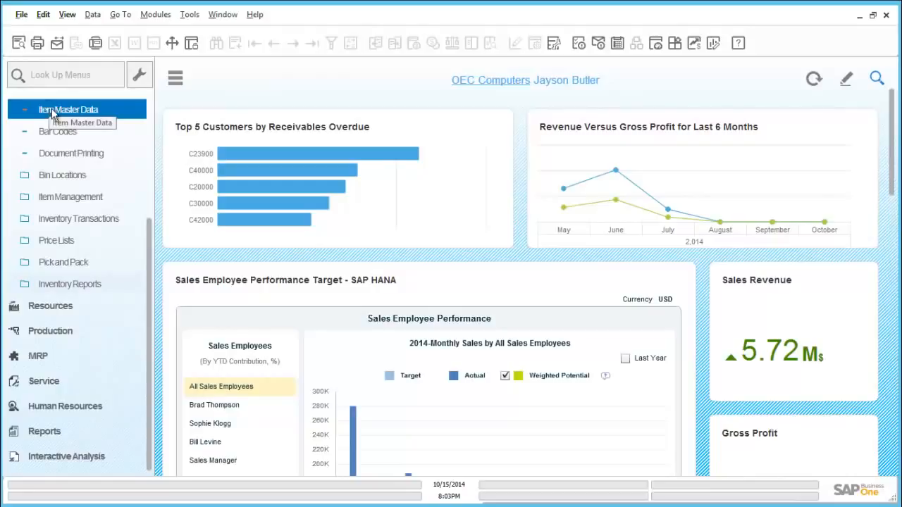
left_click(67, 138)
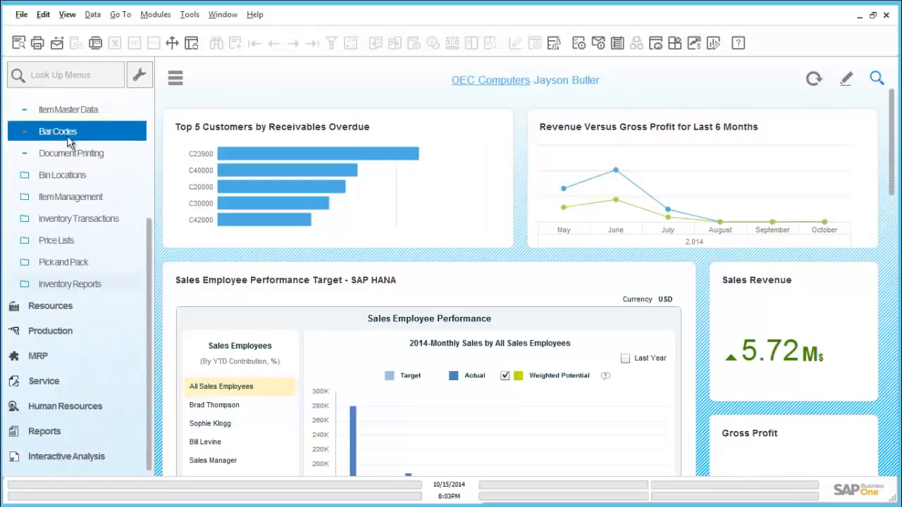
left_click(89, 224)
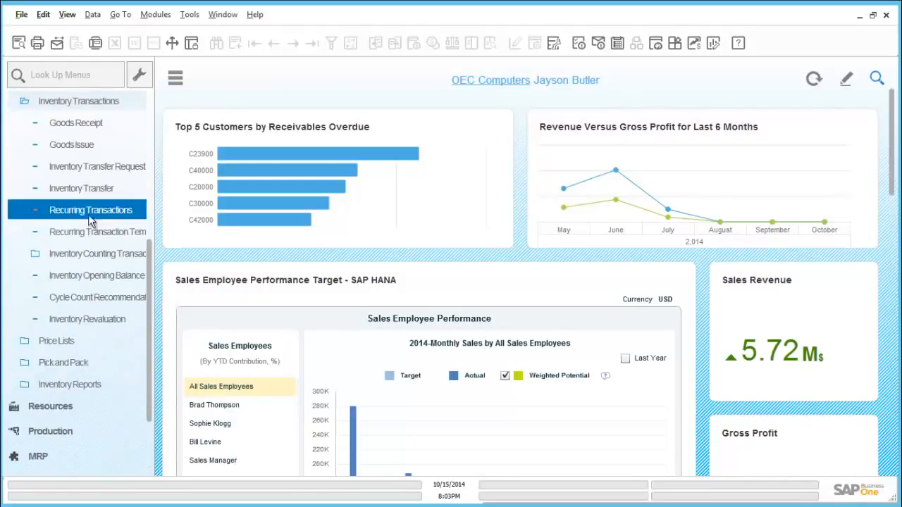
left_click(90, 189)
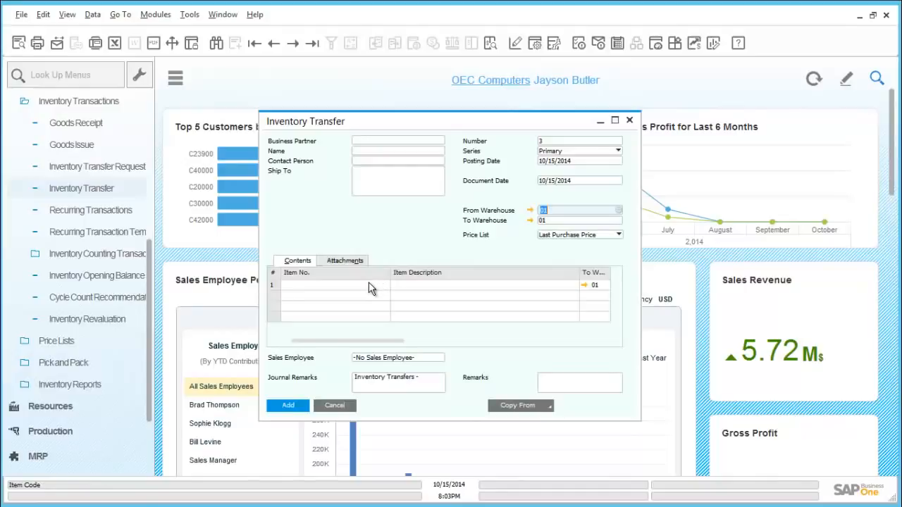
- Set the transfer's destination warehouse to 02, West Cost Warehouse, by choosing it from the list of warehouses
left_click(548, 221)
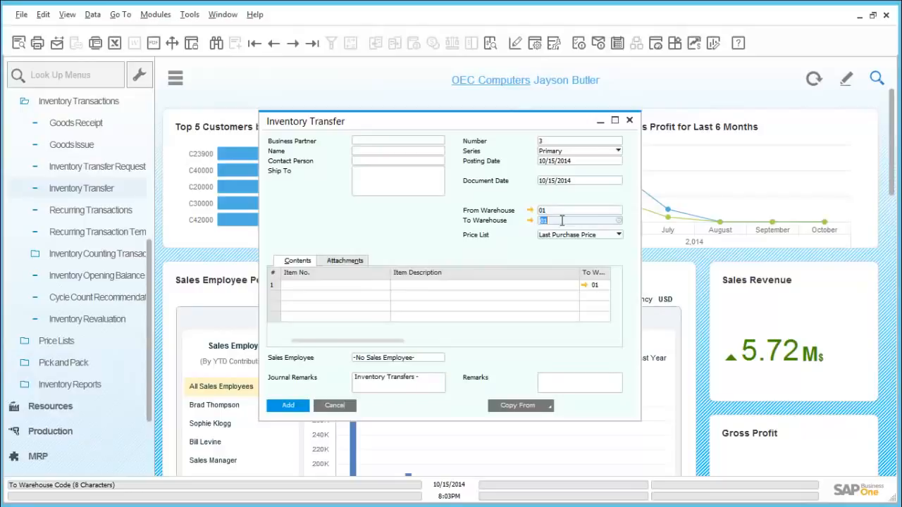
key("BackSpace")
key("Tab")
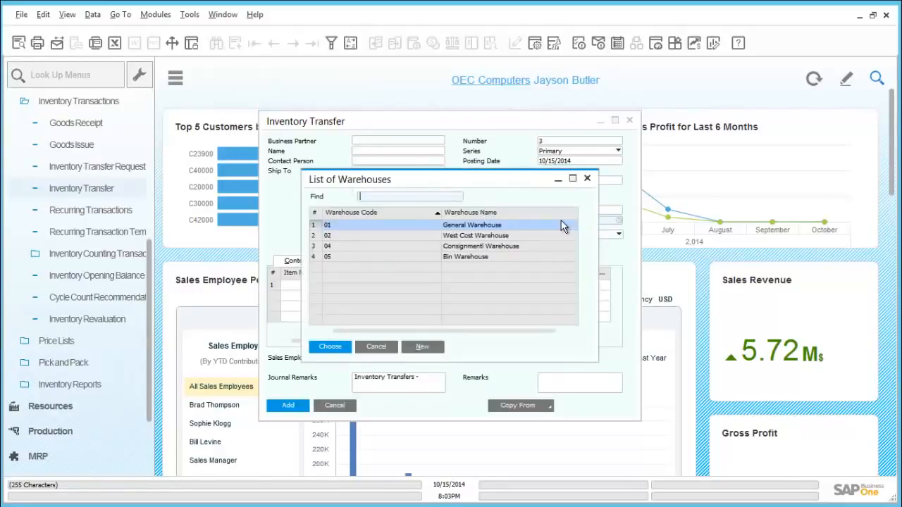
double_click(457, 242)
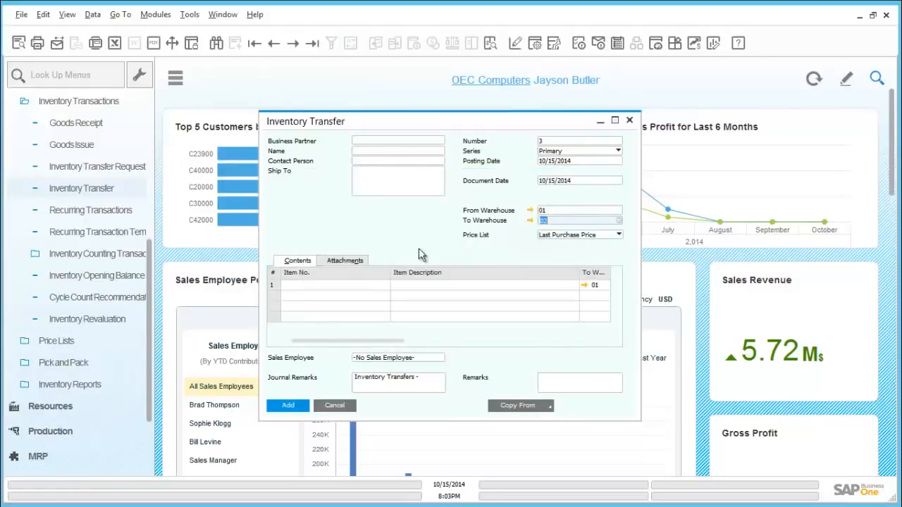
- Enter item A00006 in the first content row of the inventory transfer and check the row's remaining columns
left_click(350, 285)
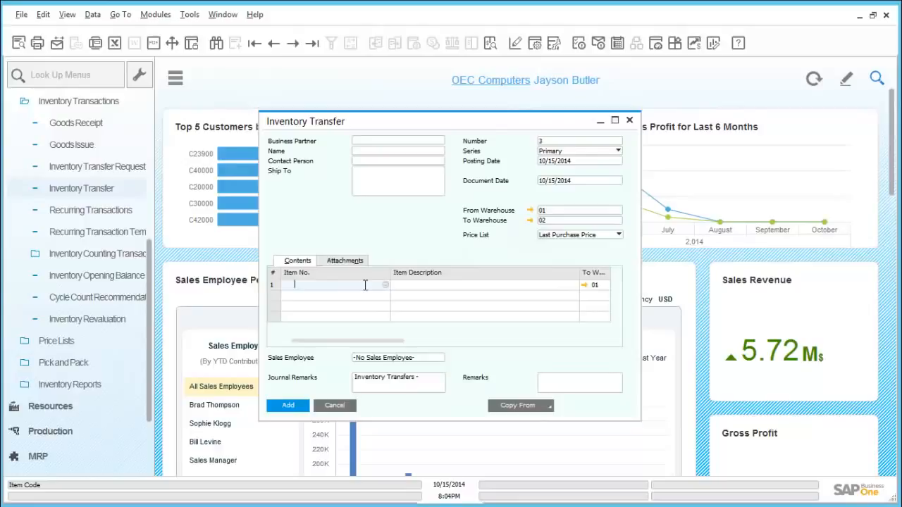
type("a00006")
key("Tab")
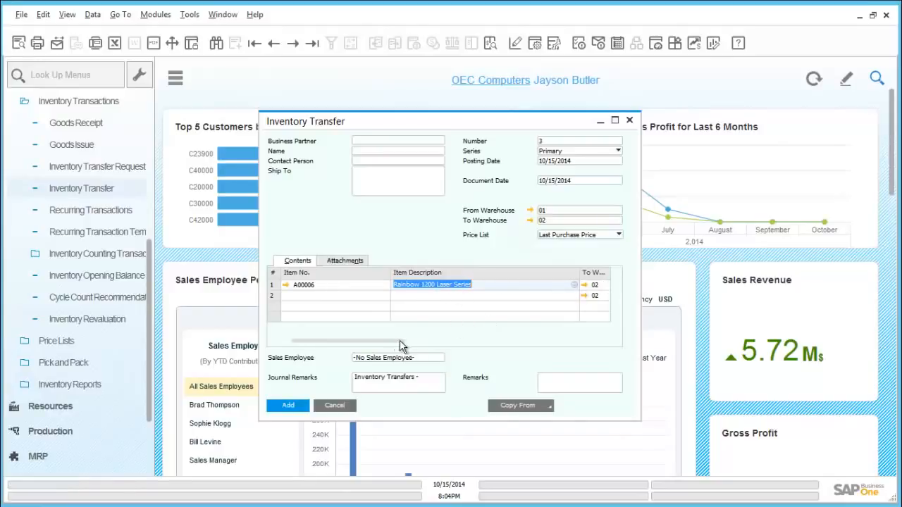
left_click_drag(399, 346, 327, 346)
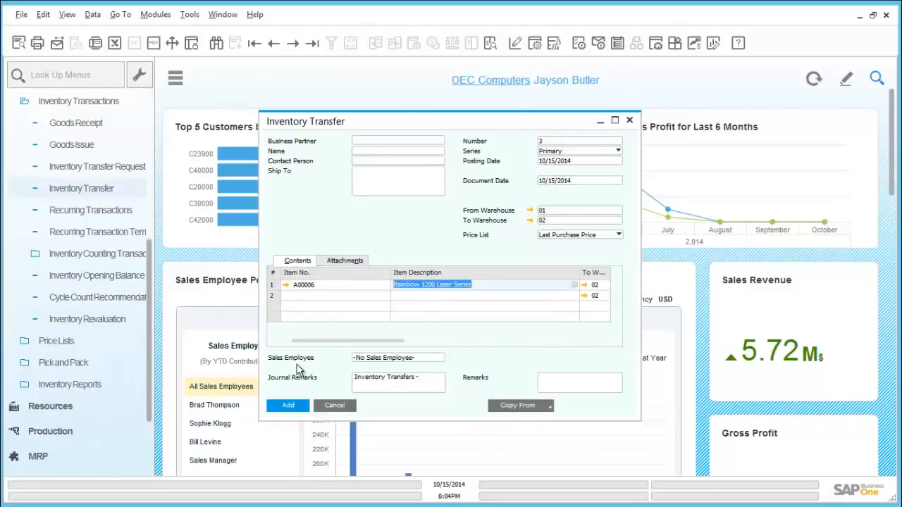
- Try to add the transfer, assign serial number A6-000285 to item A00006, and confirm the serial number selection
left_click(296, 407)
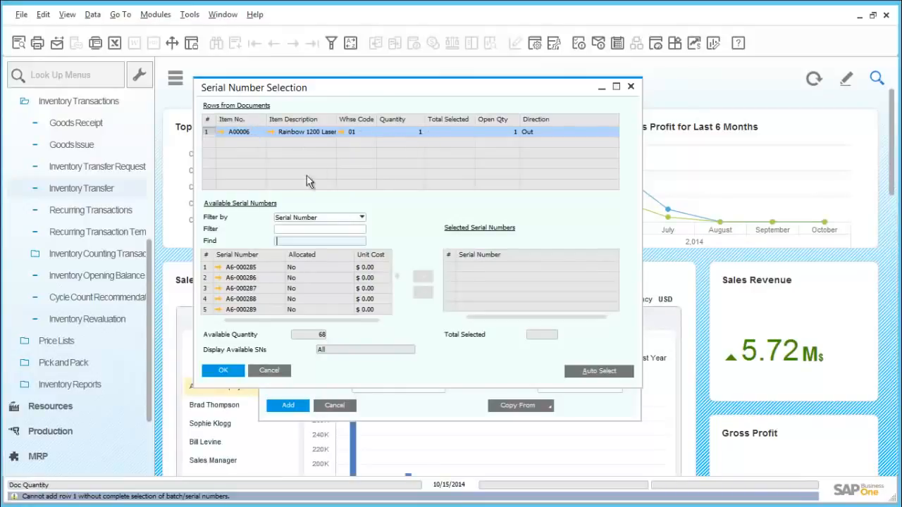
left_click(252, 268)
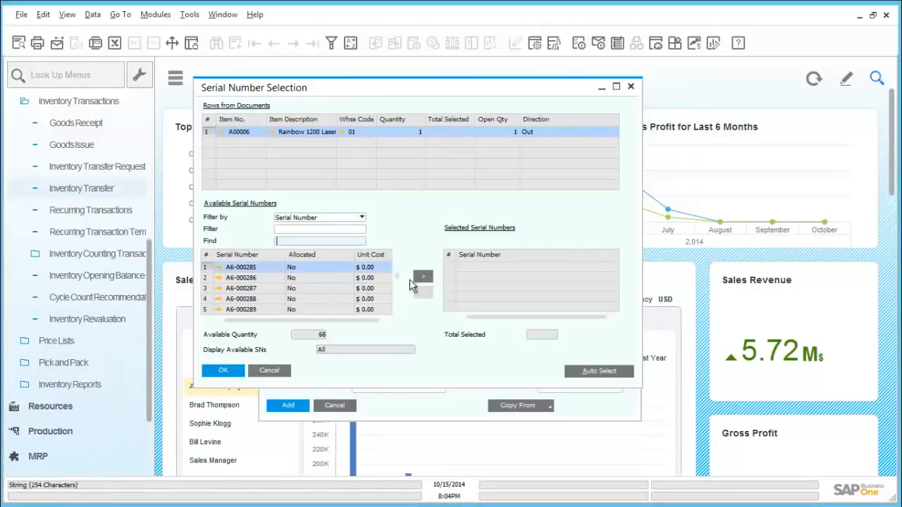
left_click(425, 275)
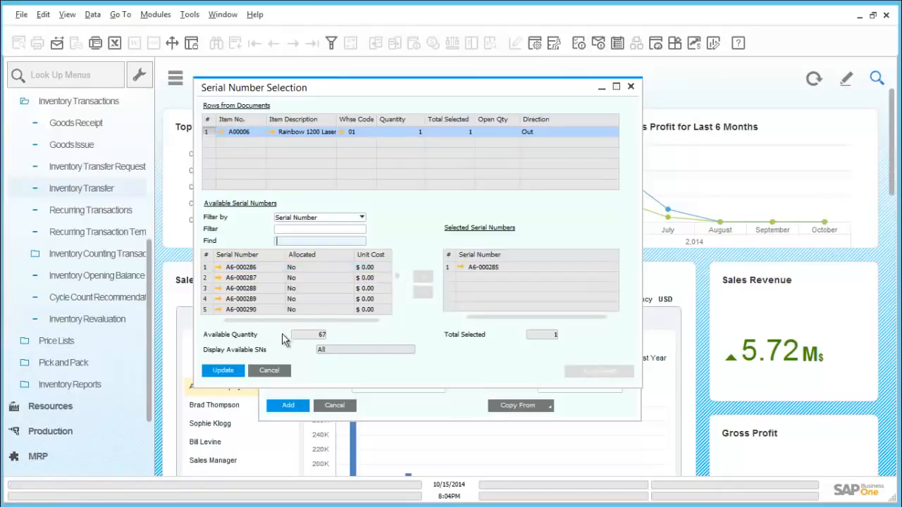
left_click(236, 371)
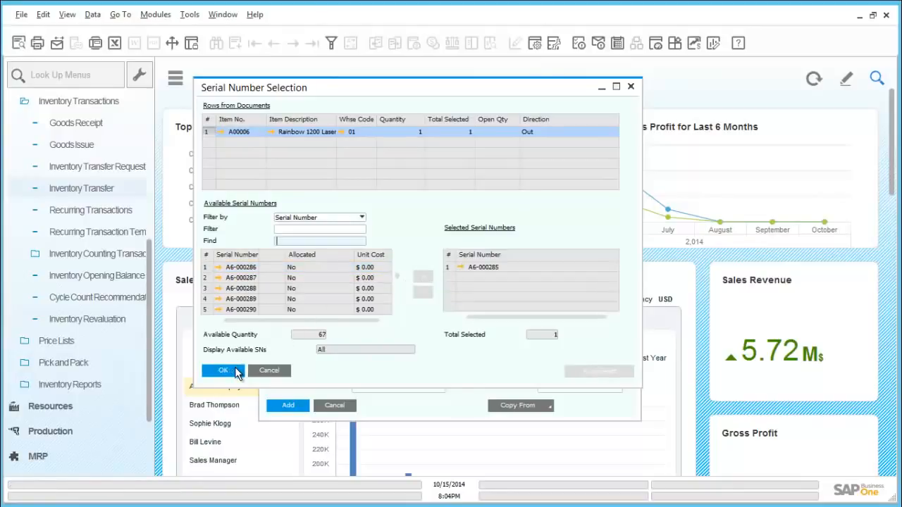
left_click(235, 371)
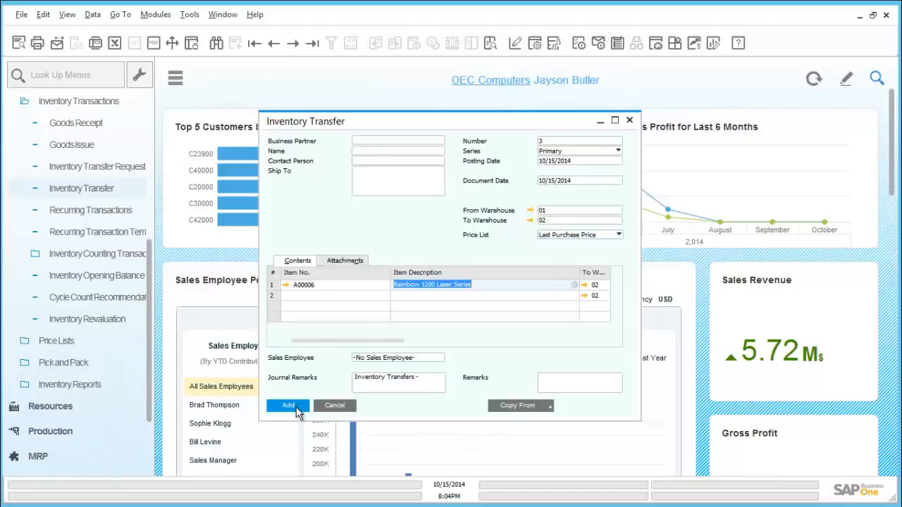
- Add the inventory transfer document, accepting that it cannot be changed, and close the Inventory Transfer form
left_click(289, 406)
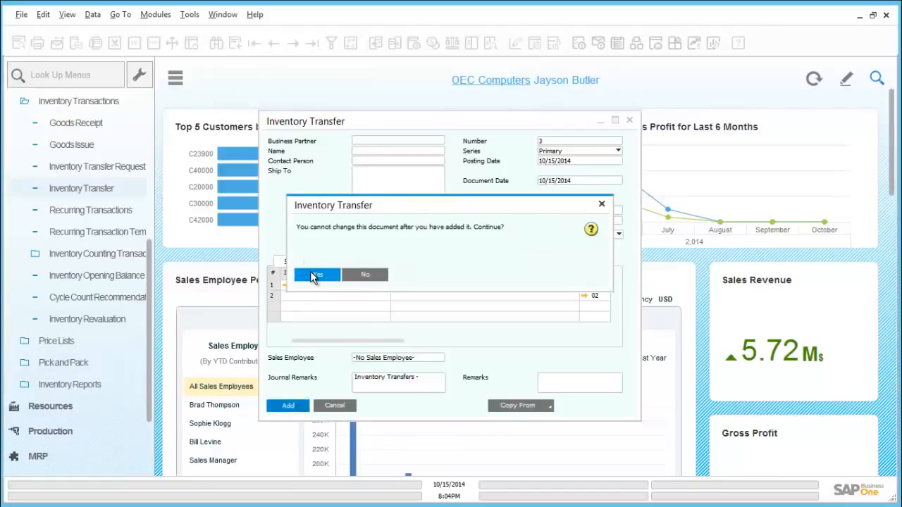
left_click(313, 275)
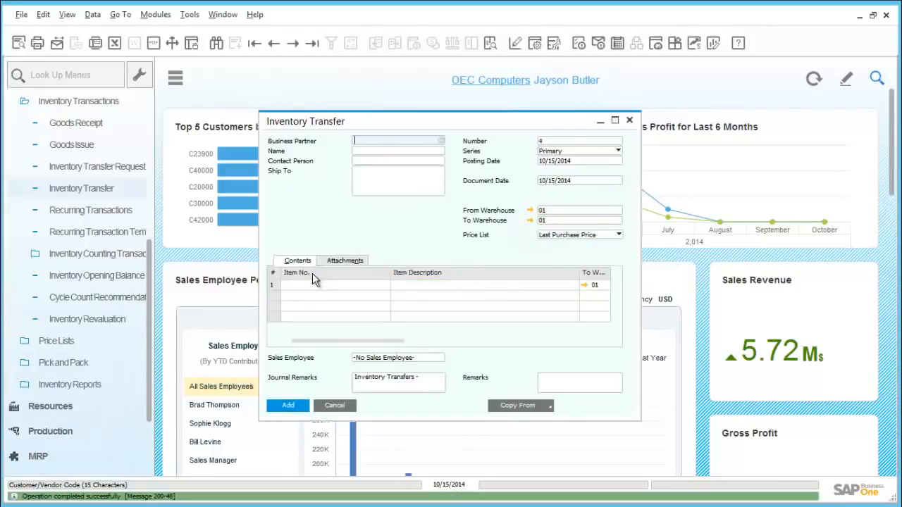
left_click(335, 407)
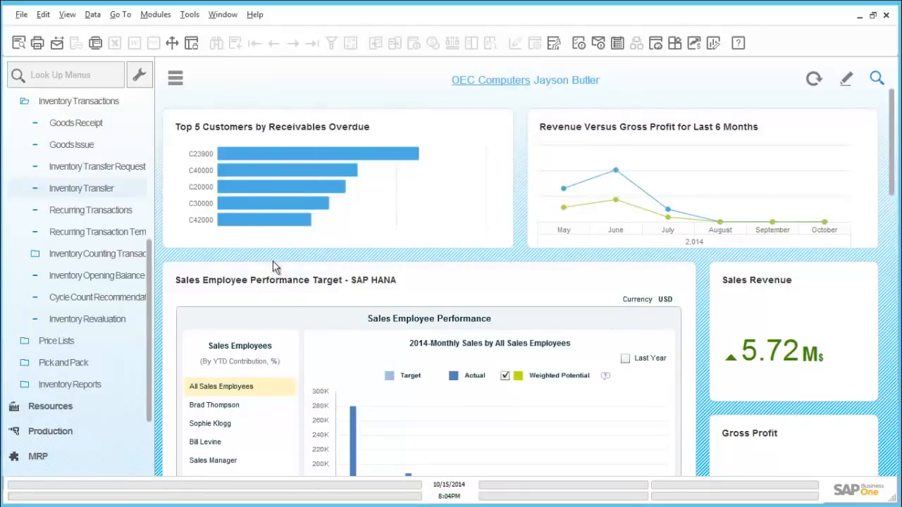
- Collapse the inventory transactions and open the Price Lists window of the Inventory module
scroll(151, 233, "up", 1)
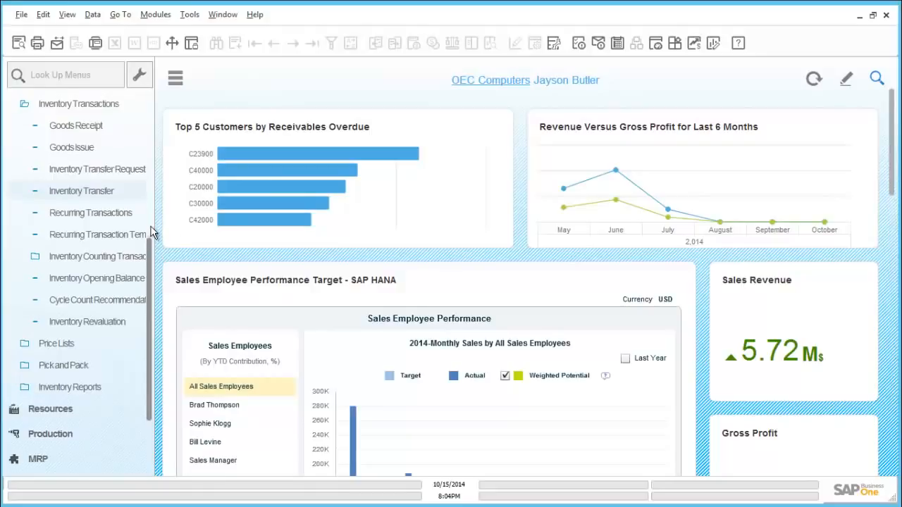
scroll(150, 201, "up", 3)
left_click(113, 229)
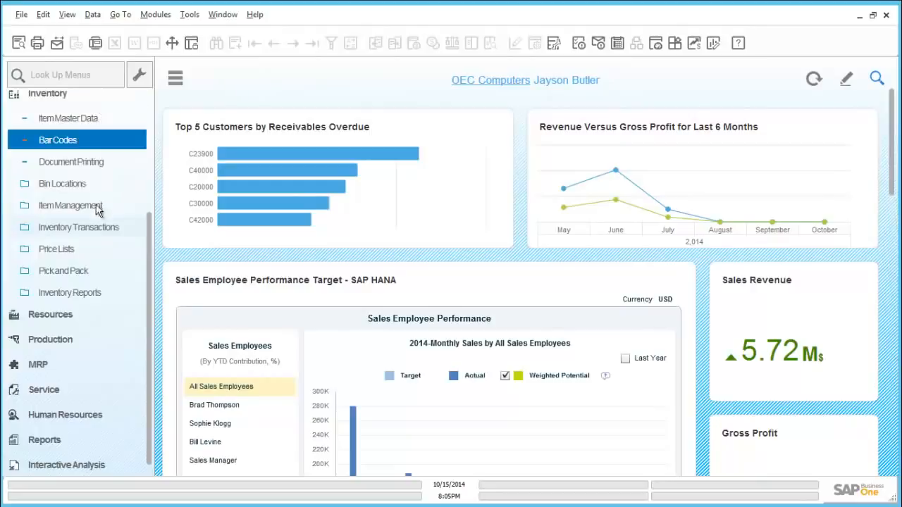
left_click(89, 252)
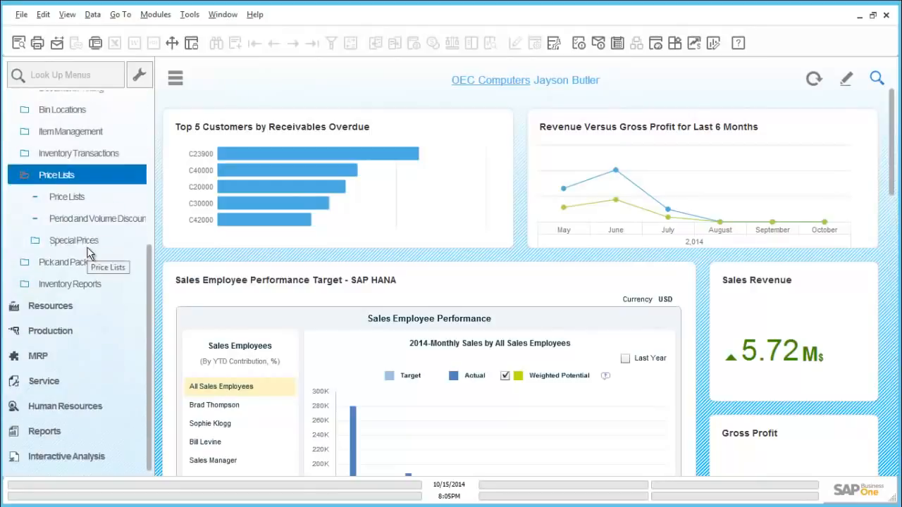
left_click(87, 200)
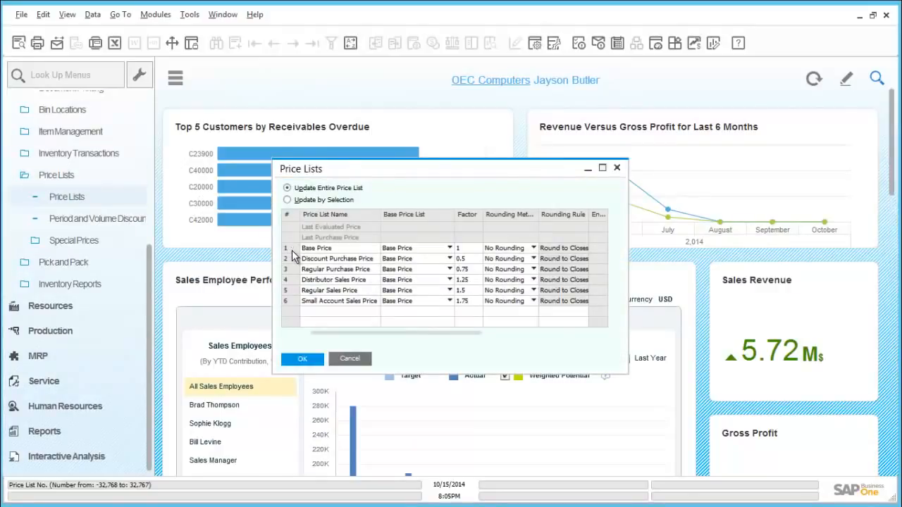
- Review the unit prices in the Regular Sales Price list and open item A00001's master data
left_click(289, 291)
double_click(289, 290)
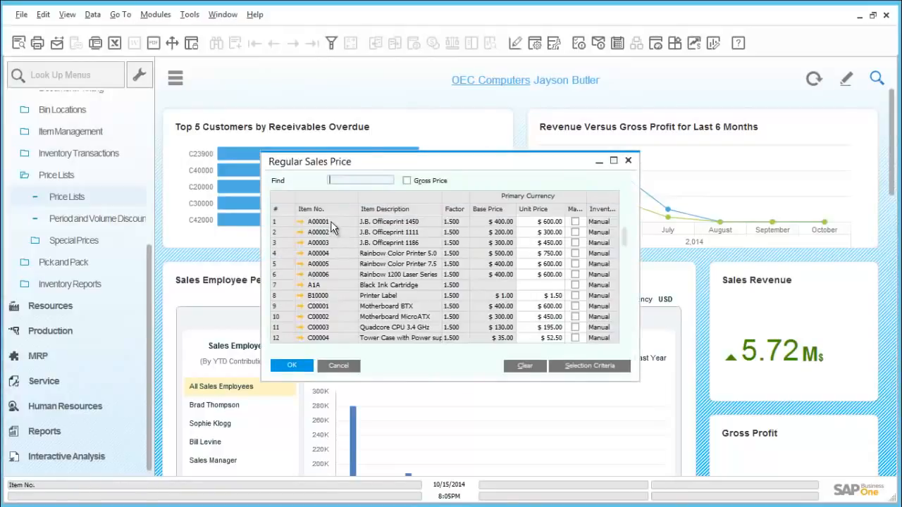
left_click(533, 223)
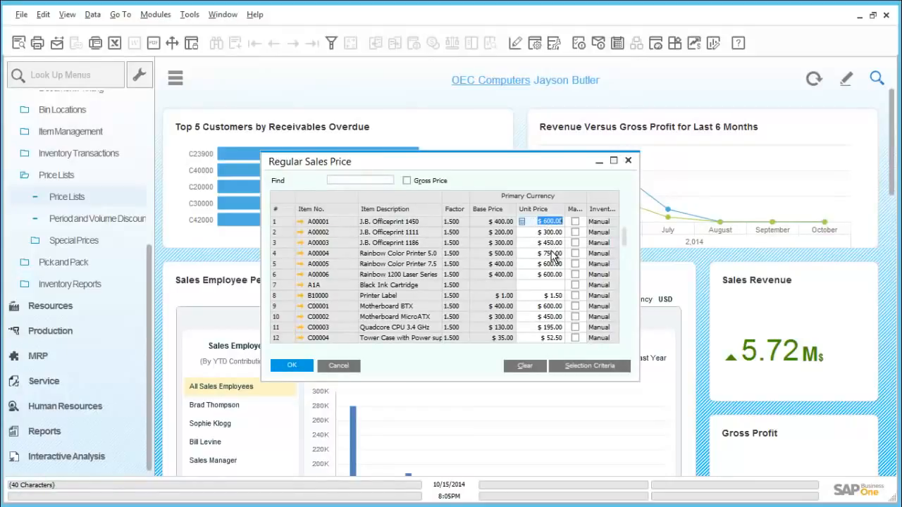
left_click(554, 254)
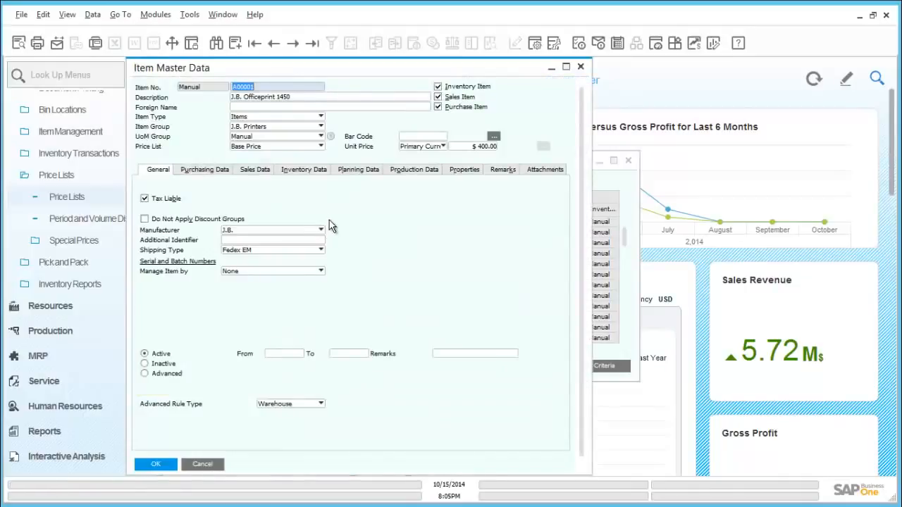
- Set item A00001's unit price in the Base Price list to $390, update the item master data and close it
left_click(491, 147)
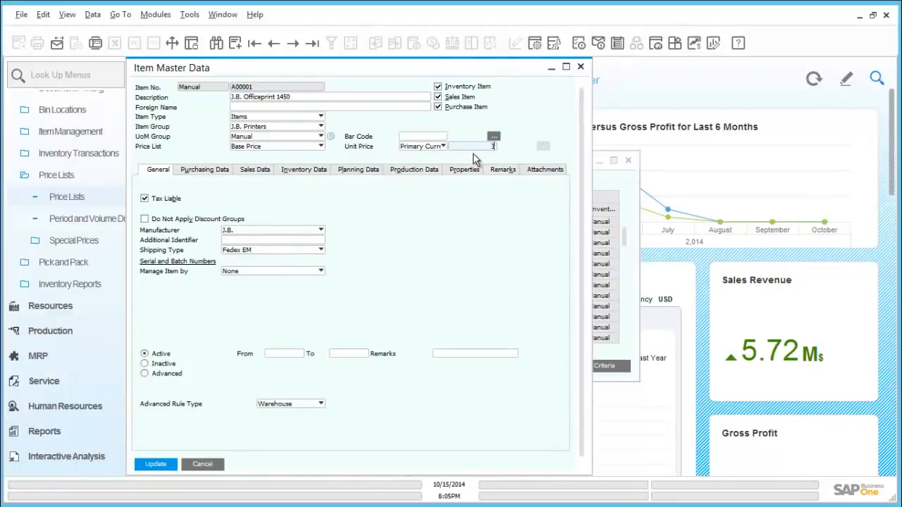
type("390")
key("Tab")
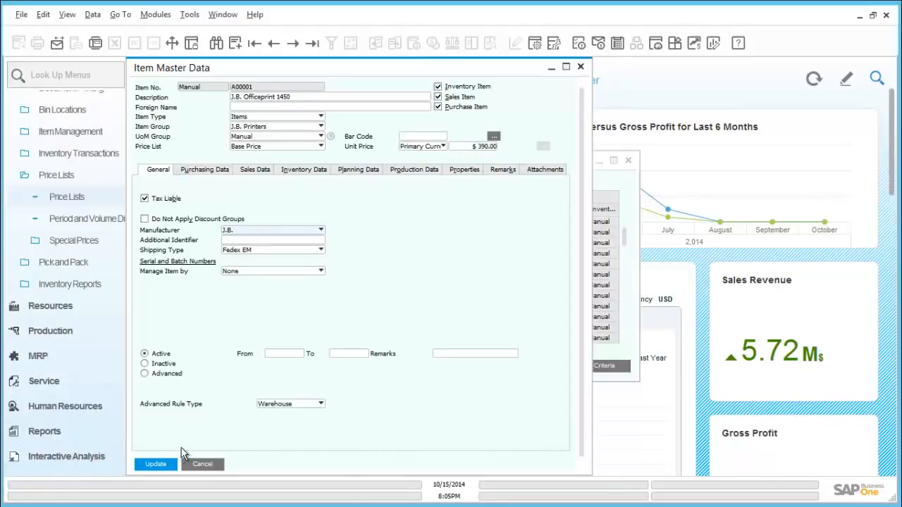
left_click(158, 468)
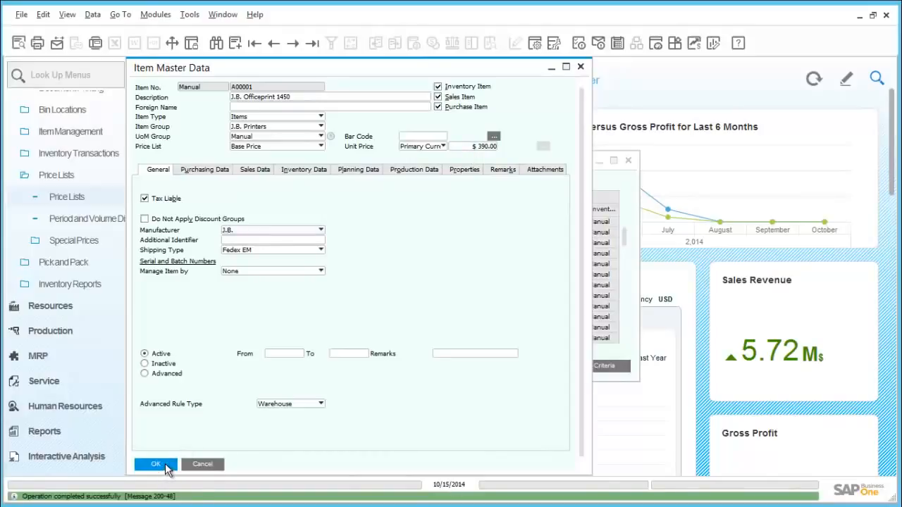
left_click(166, 467)
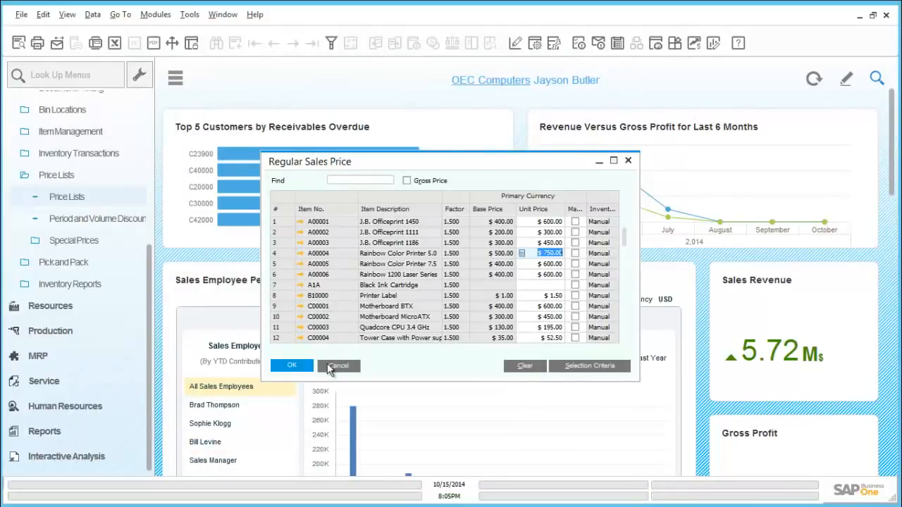
- Reopen the Regular Sales Price list to check item A00001's base and unit prices, and close the price list windows
left_click(334, 365)
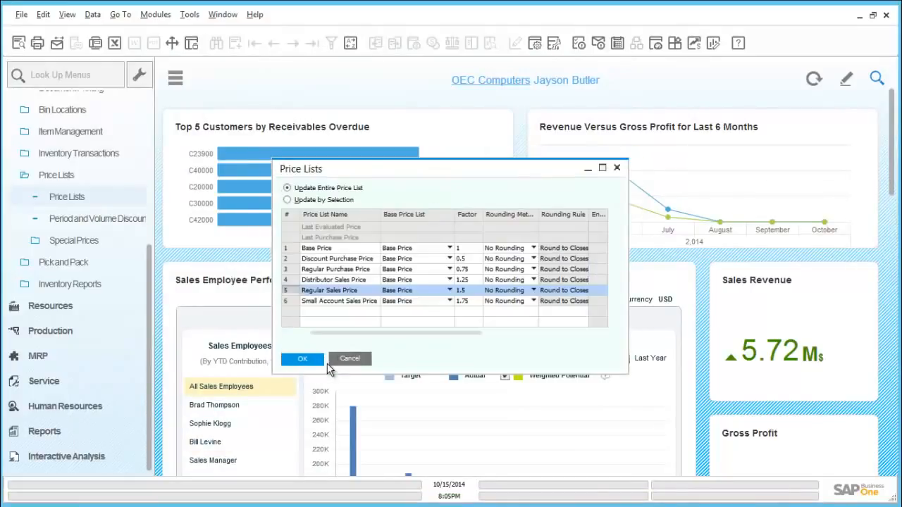
double_click(290, 291)
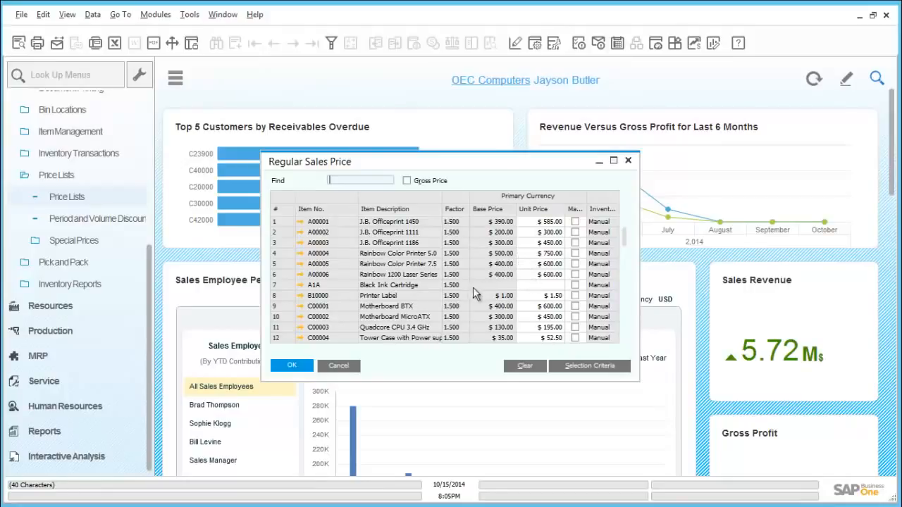
left_click(293, 365)
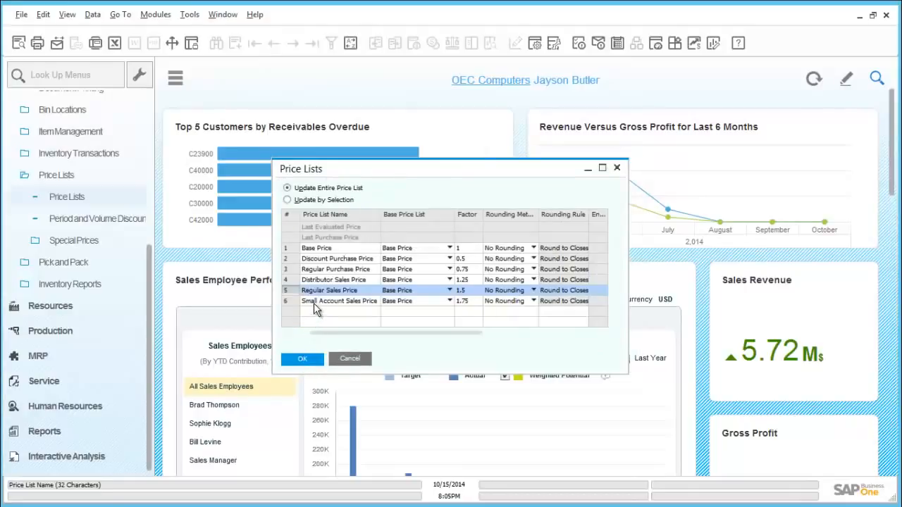
left_click(349, 360)
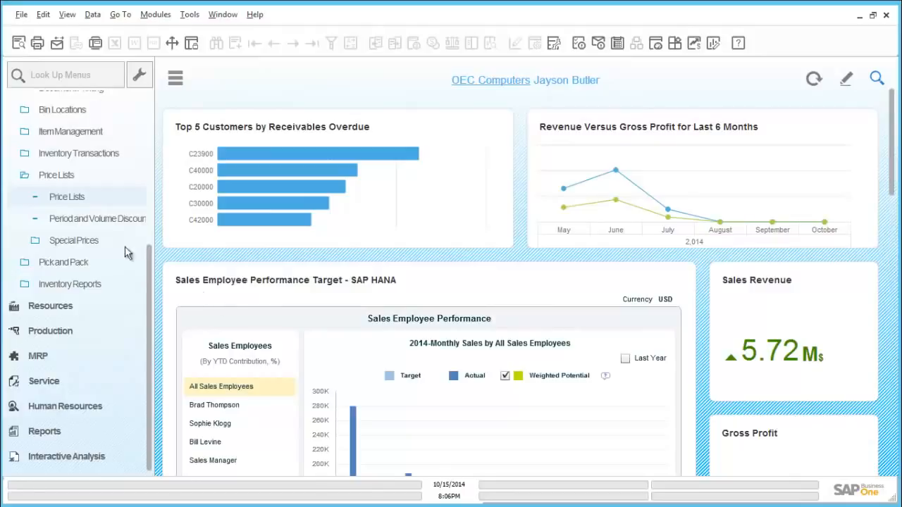
- Open Period and Volume Discounts for the Regular Sales Price list and enter item A00006 in the first row
left_click(90, 227)
left_click(86, 243)
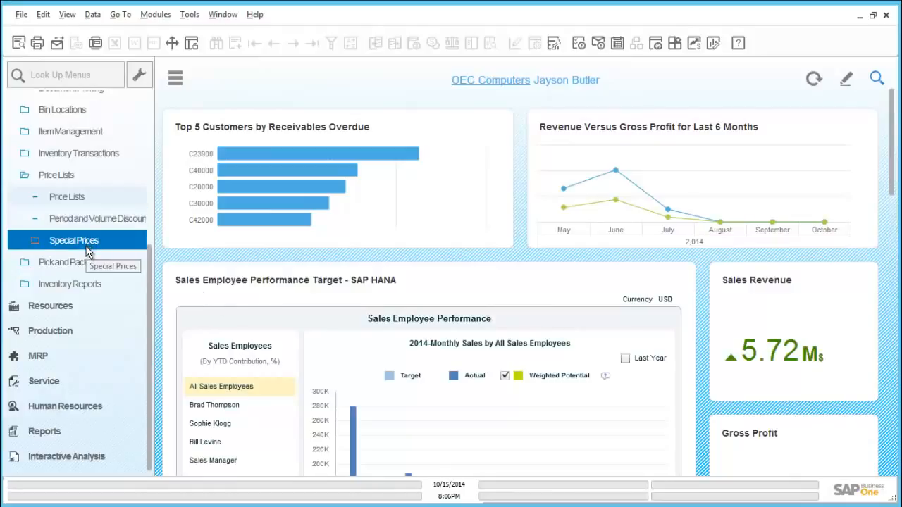
left_click(85, 220)
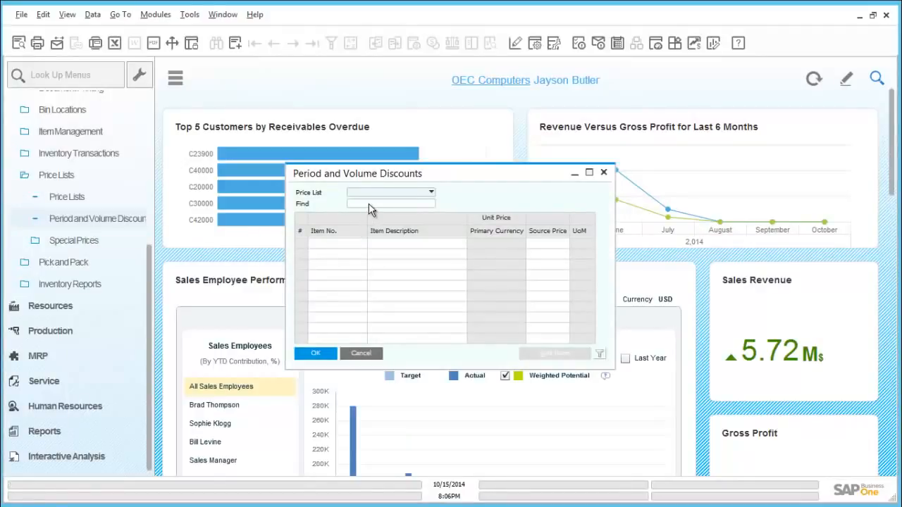
left_click(391, 198)
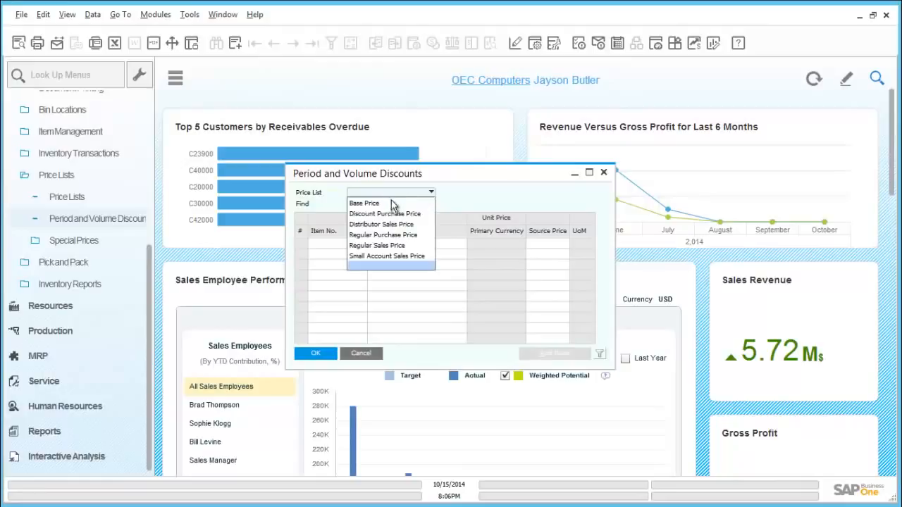
left_click(388, 246)
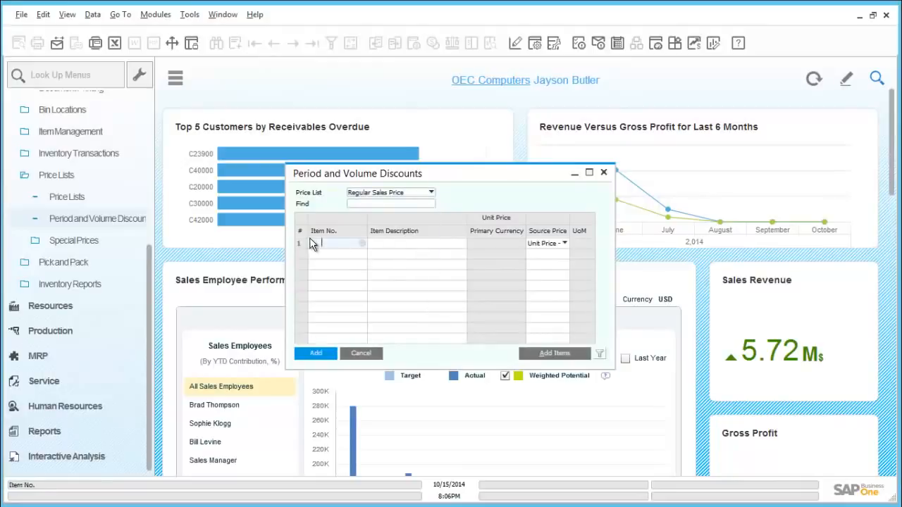
type("a0009")
key("Tab")
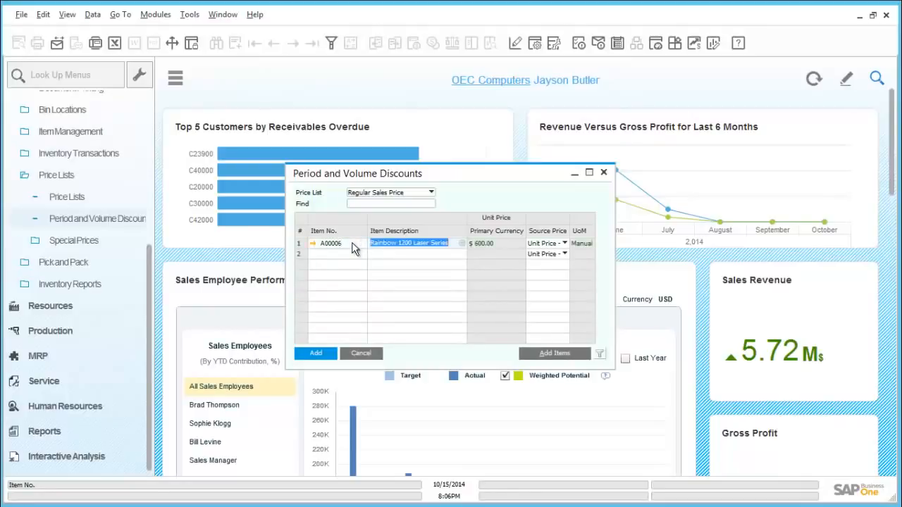
- Open the period discounts of item A00006 and give the first row an end date of 10/31/2014 and a 20% discount
double_click(301, 242)
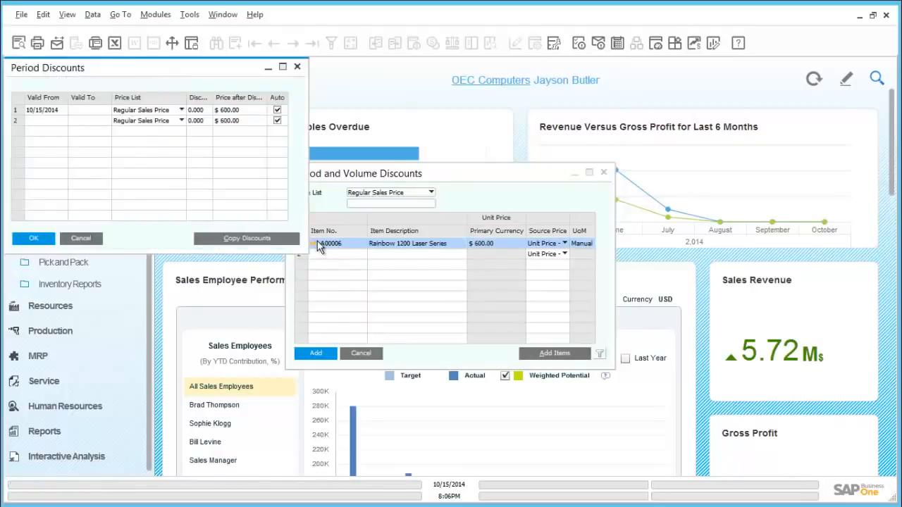
left_click(83, 115)
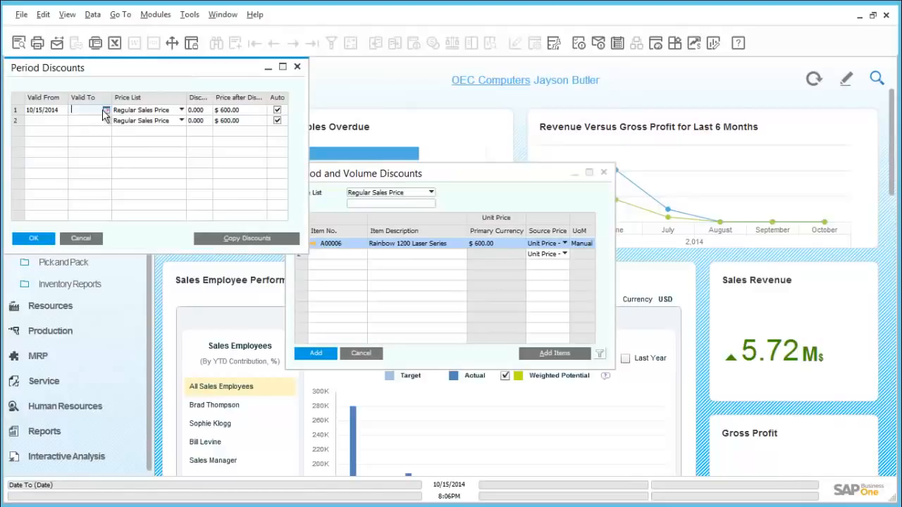
type("10/")
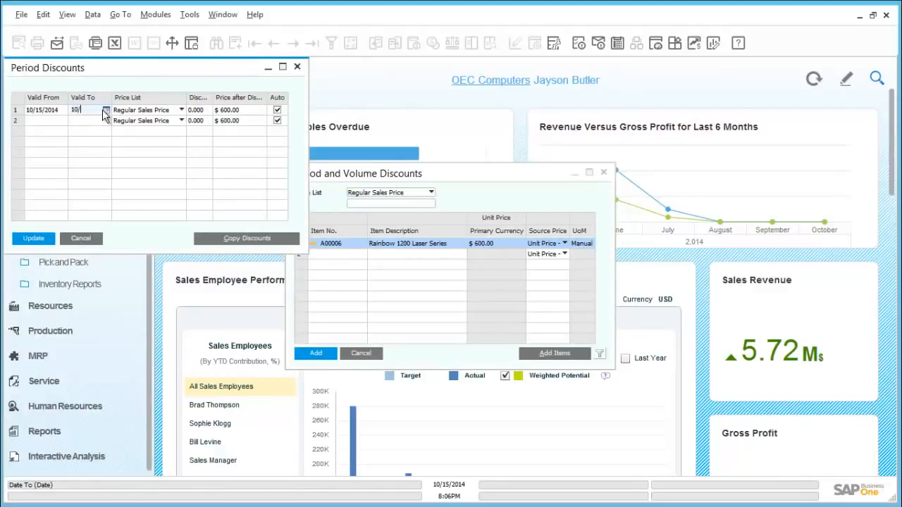
type("31/2014")
key("Tab")
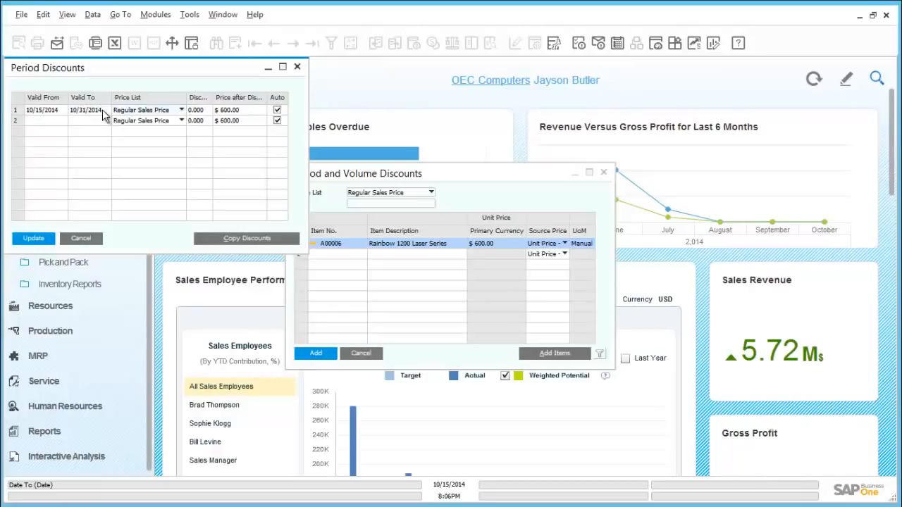
left_click(190, 114)
type("20")
key("Tab")
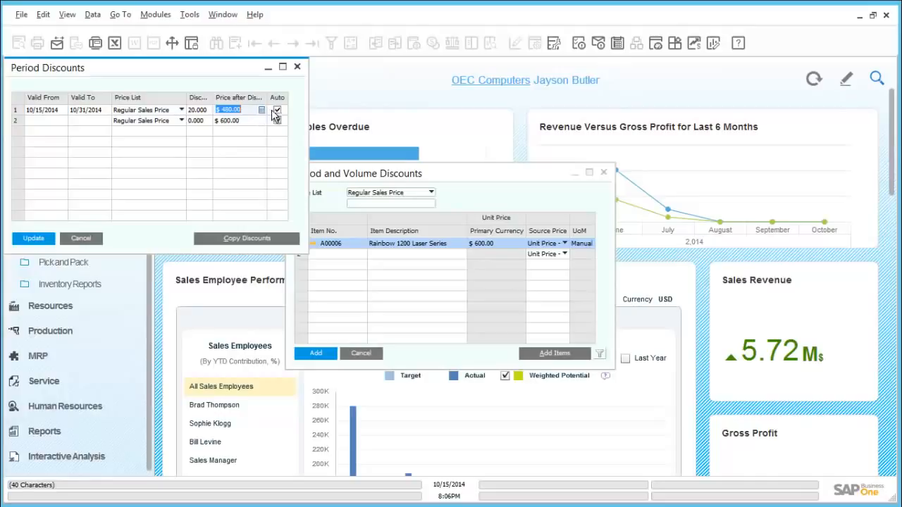
- Open the volume discounts for the first period row and set the first quantity level to 100
left_click(16, 113)
double_click(15, 115)
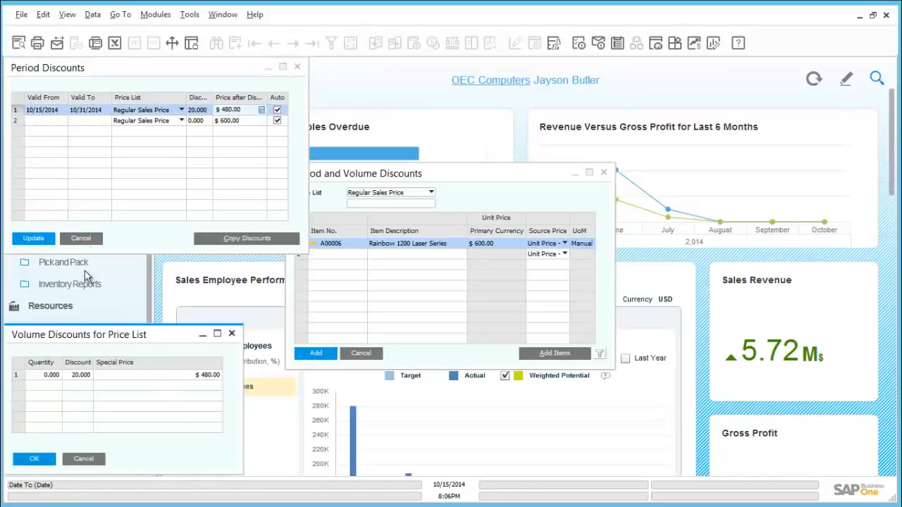
left_click_drag(92, 340, 145, 244)
left_click(105, 278)
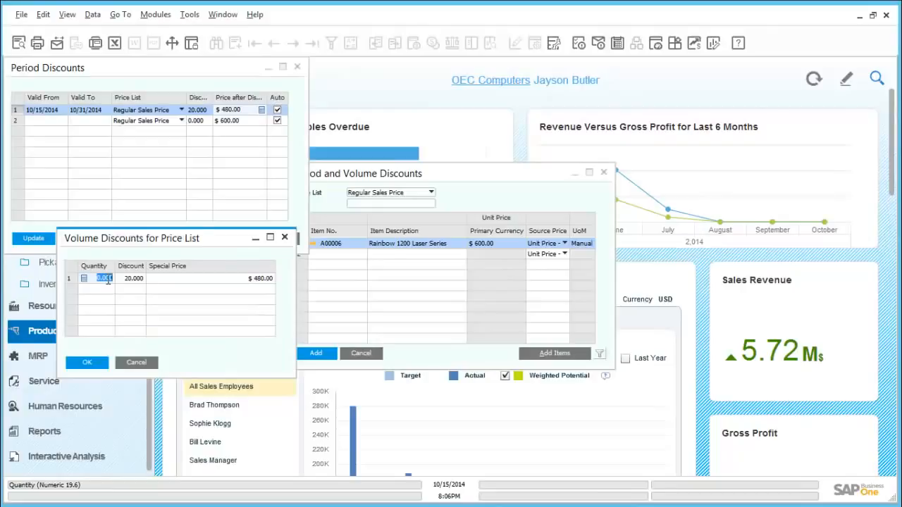
type("100")
key("Tab")
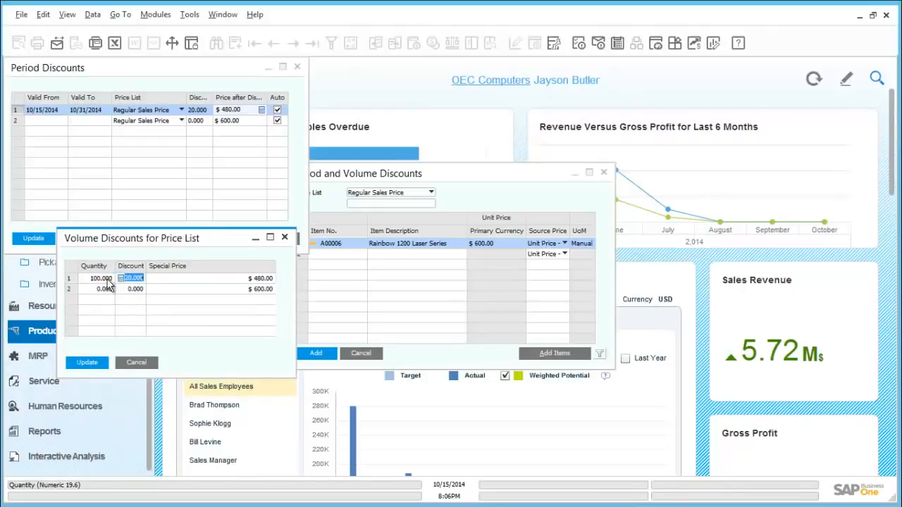
- Set the discount for the quantity level of 100 to 50%
type("10")
key("Tab")
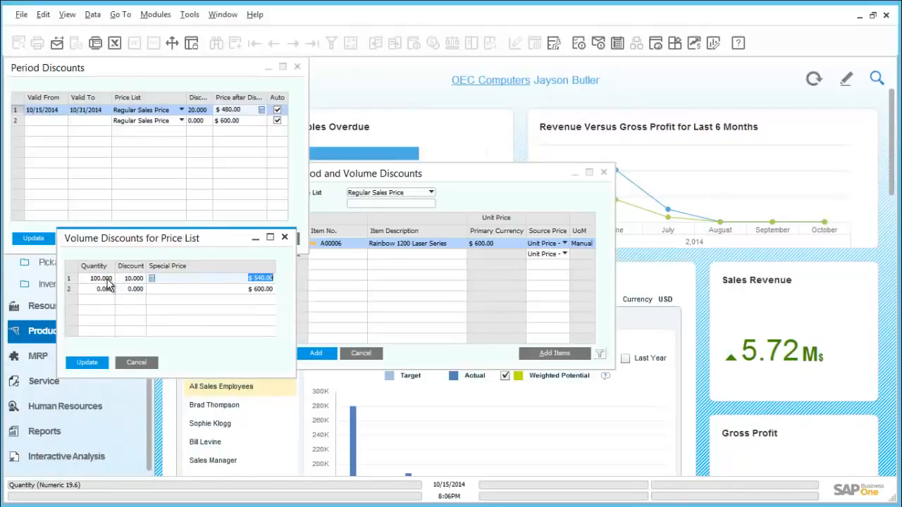
key("shift+Tab")
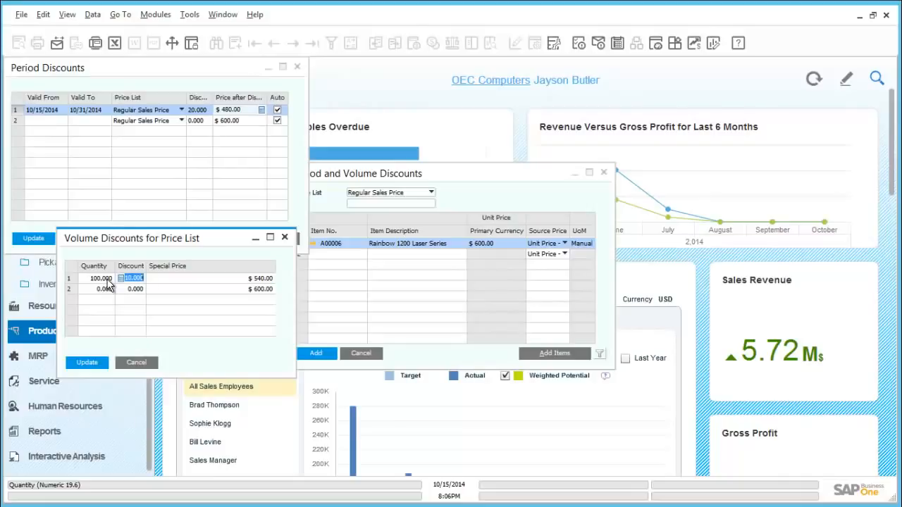
type("50")
key("Tab")
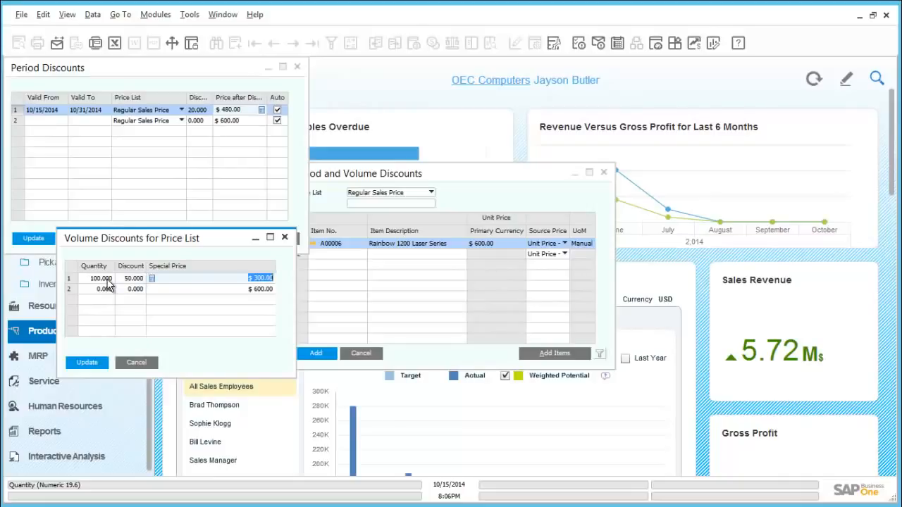
key("Tab")
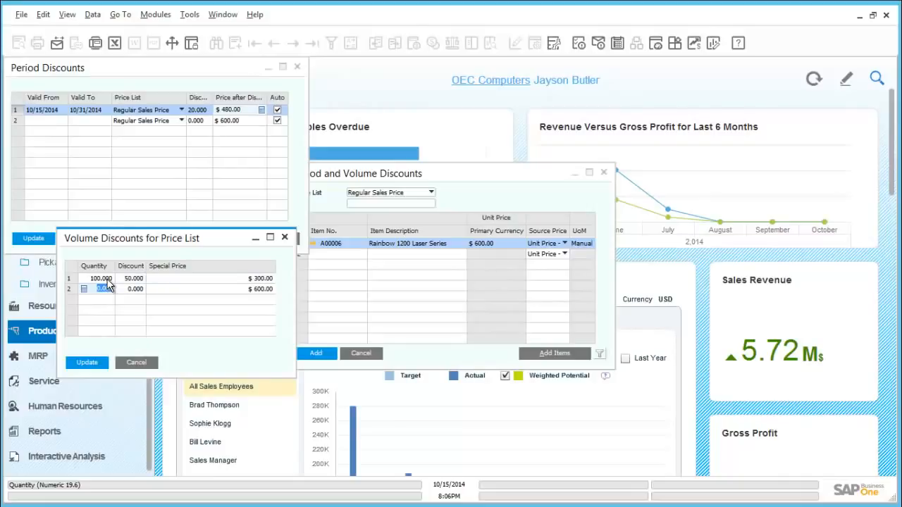
- Add a second volume discount level with quantity 500 and a 55% discount
key("BackSpace")
type("500")
key("Tab")
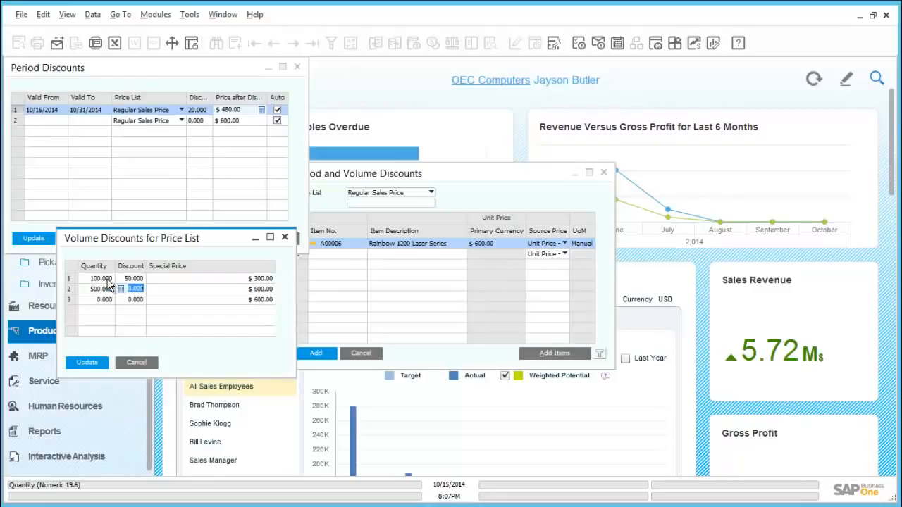
type("55")
key("Tab")
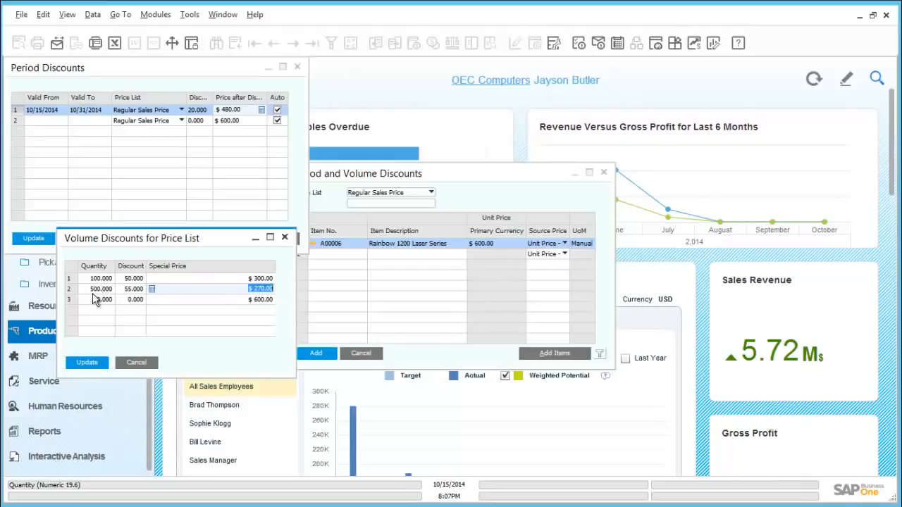
- Add a third volume discount level with quantity 100,000 and a 60% discount
left_click(99, 299)
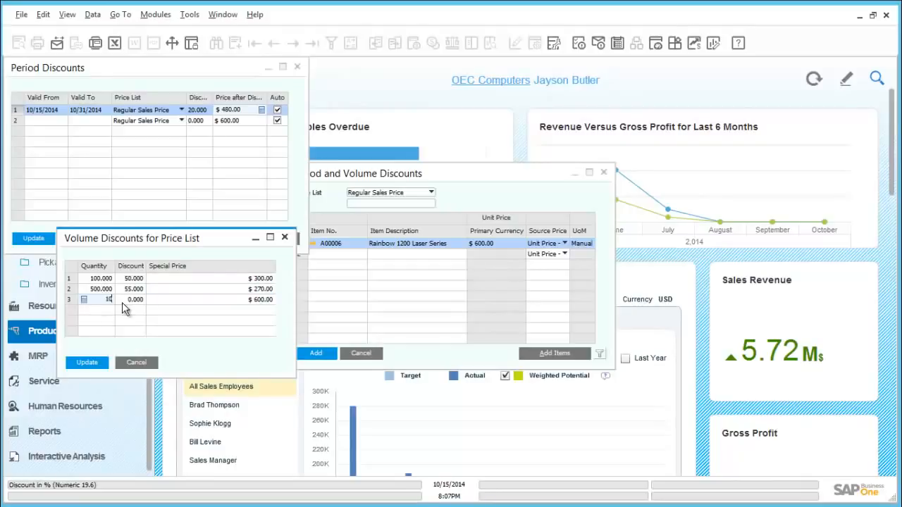
key("Tab")
type("60")
key("Tab")
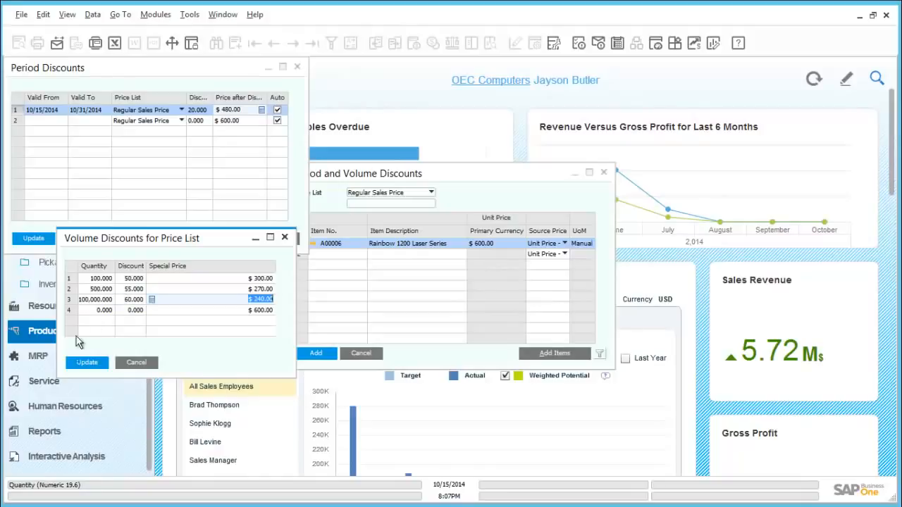
- Update the volume and period discounts, add the record for item A00006, and close the Period and Volume Discounts window
left_click(79, 367)
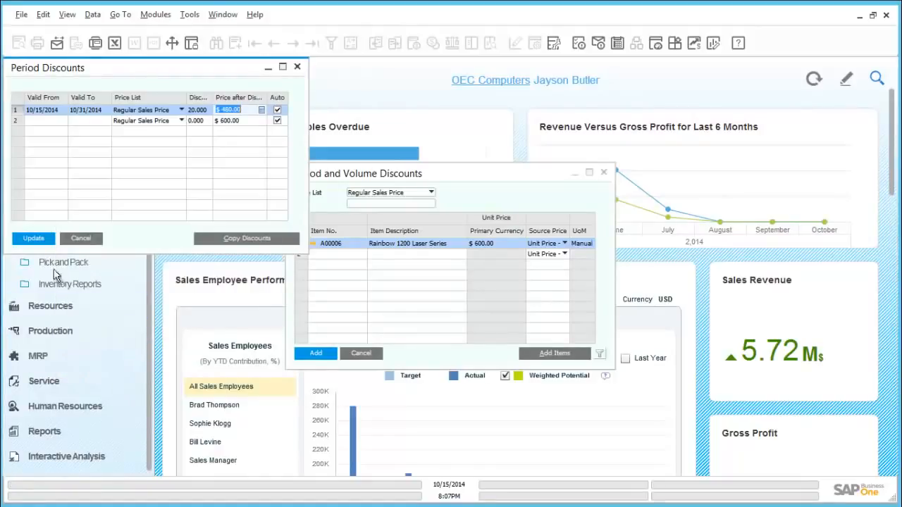
left_click(40, 239)
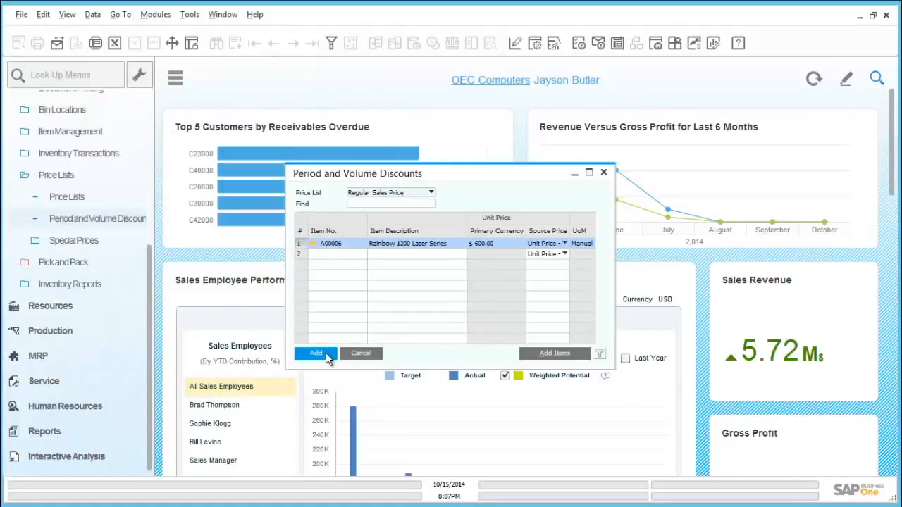
left_click(317, 353)
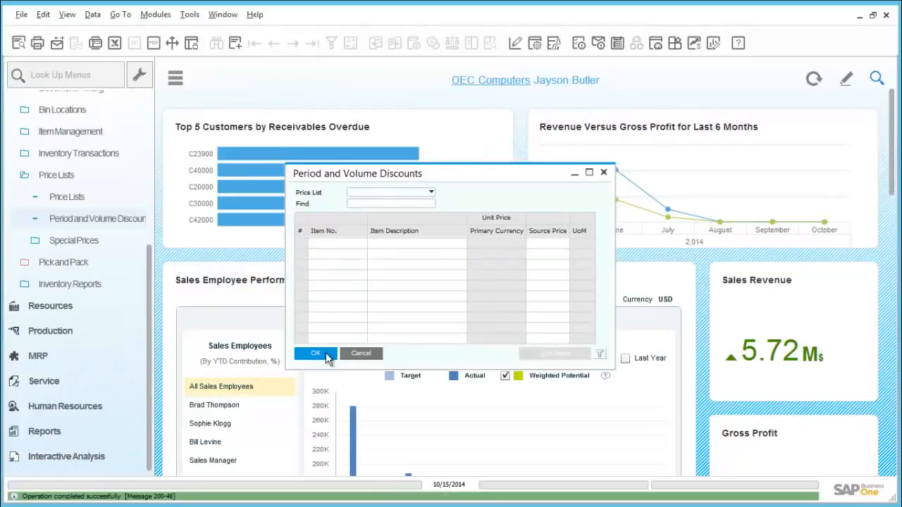
left_click(327, 356)
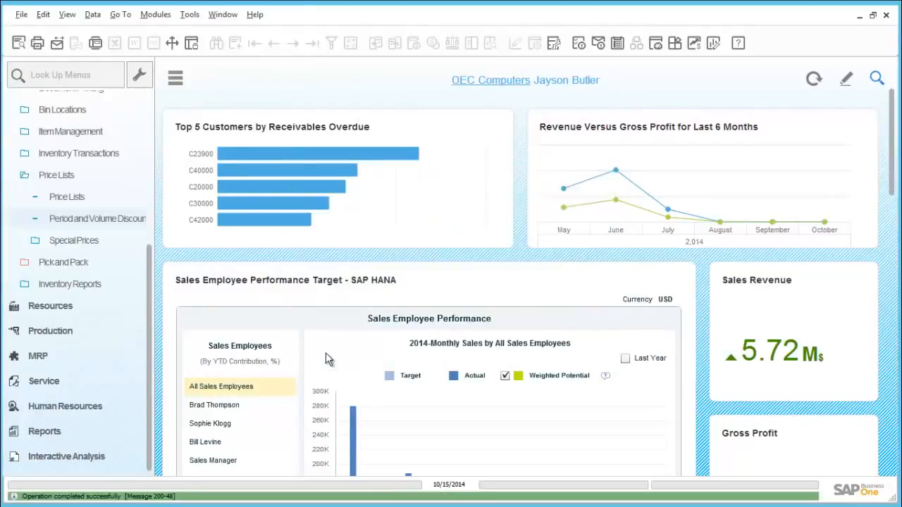